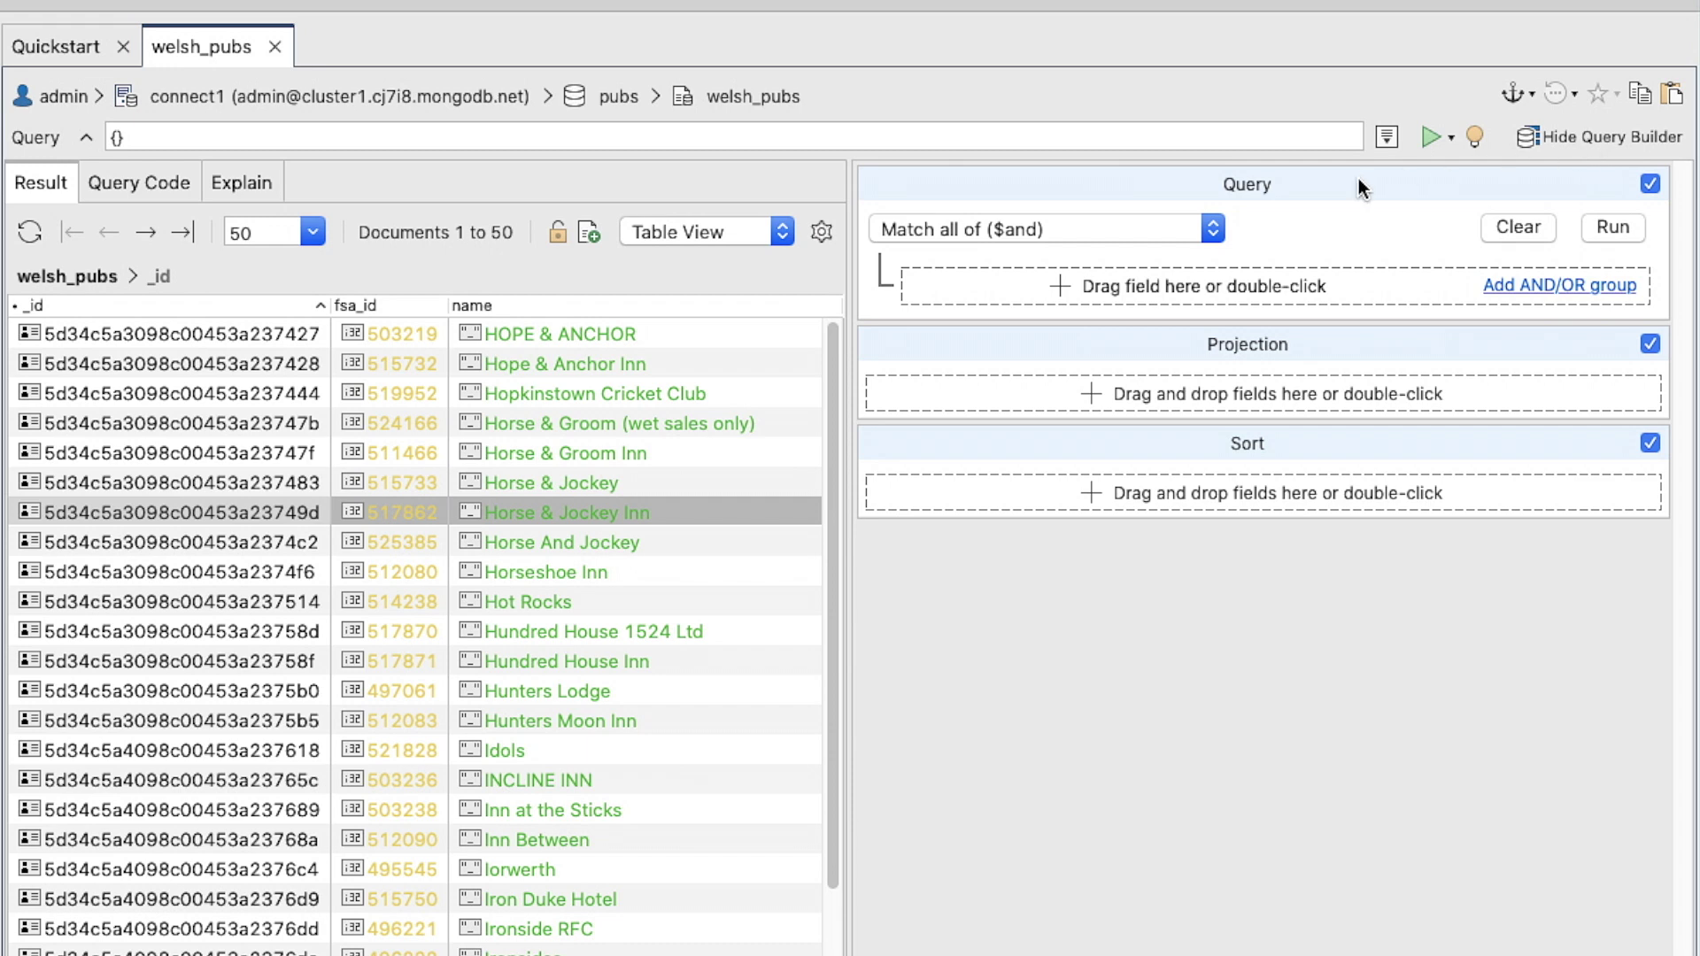
Query for documents whose name field contains "snooker" and count the matching documents
double_click(1062, 287)
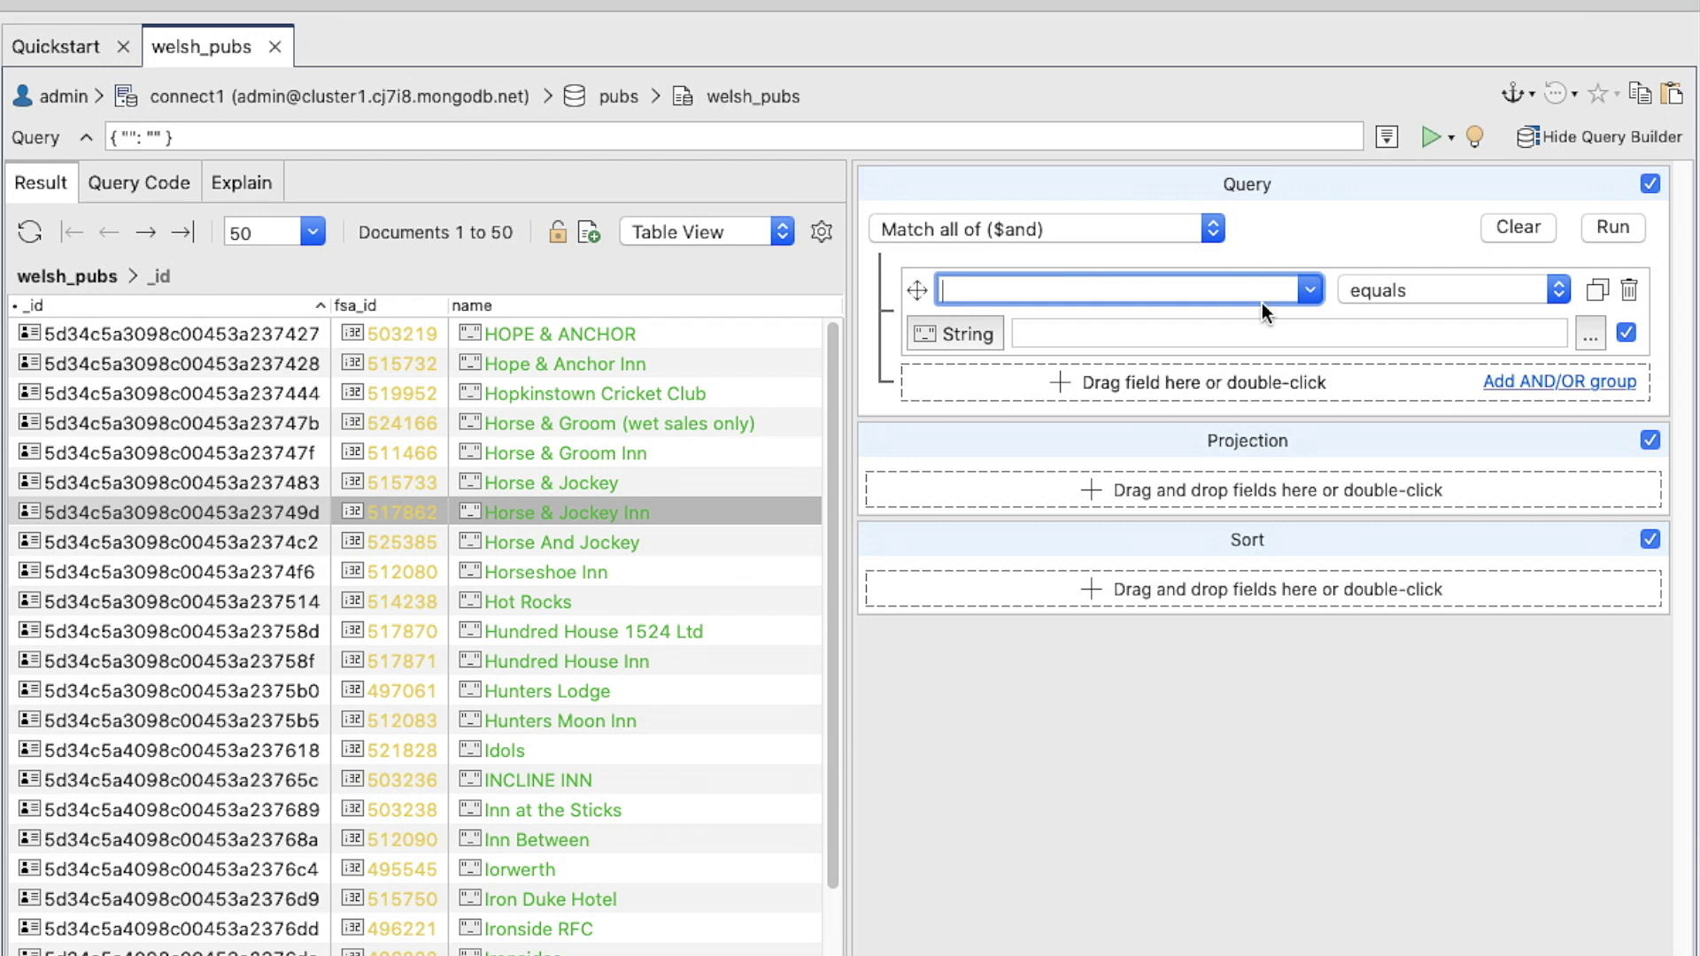
click(1310, 290)
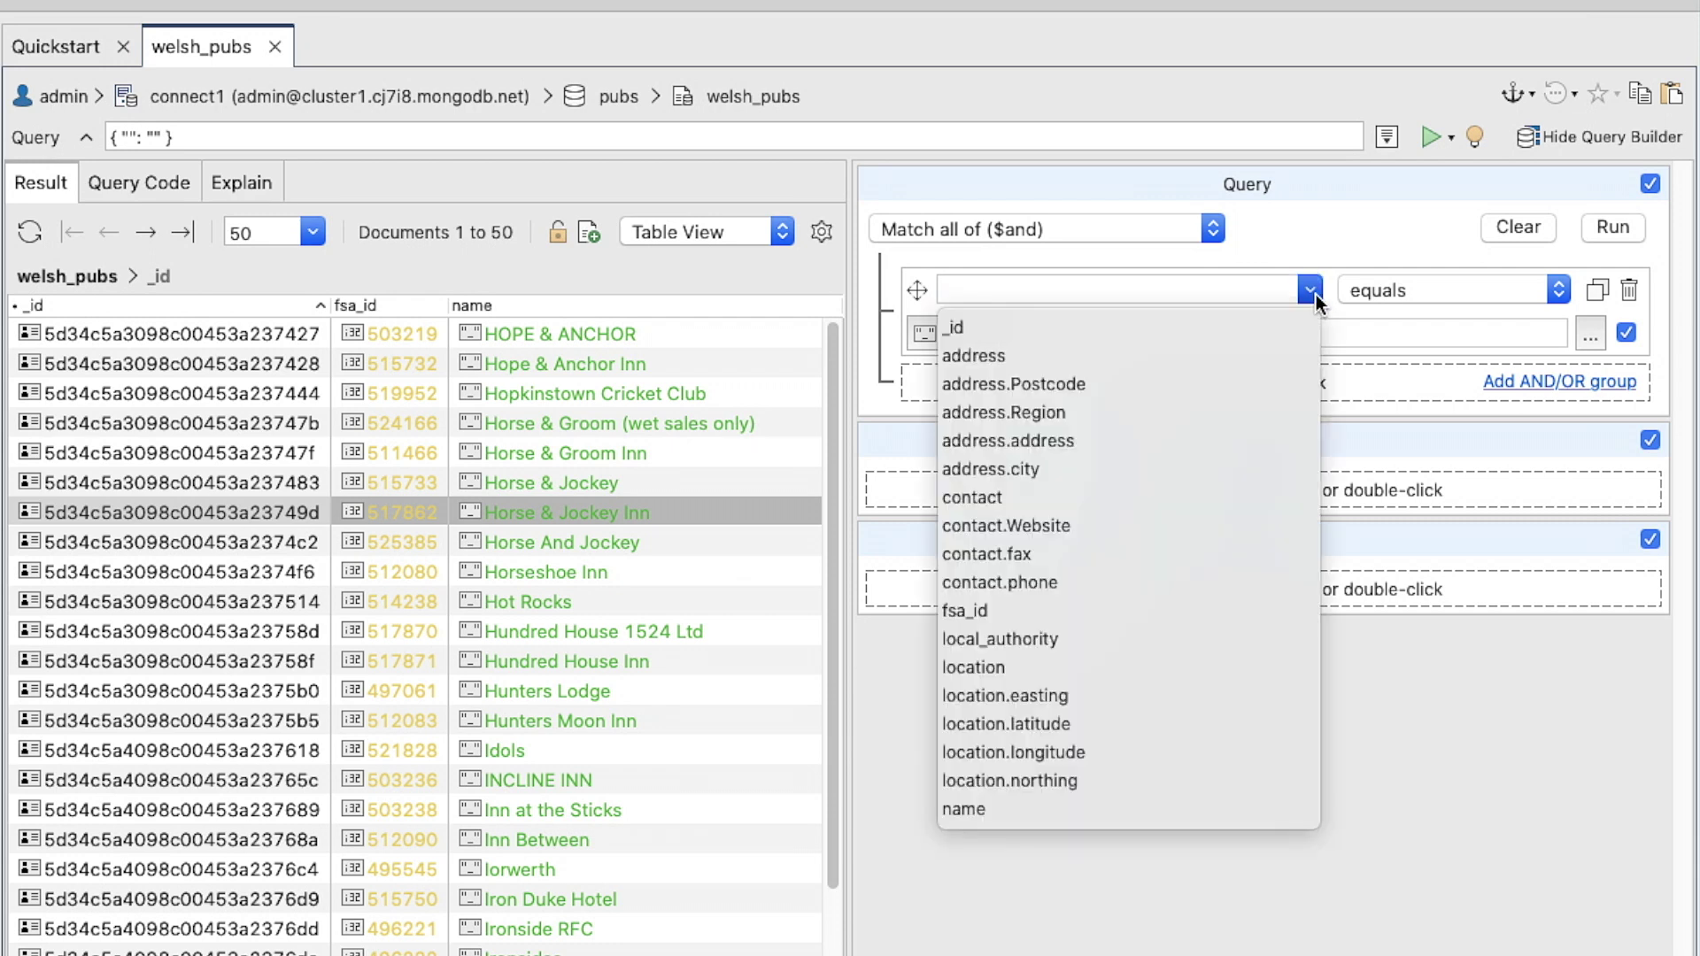
click(1203, 811)
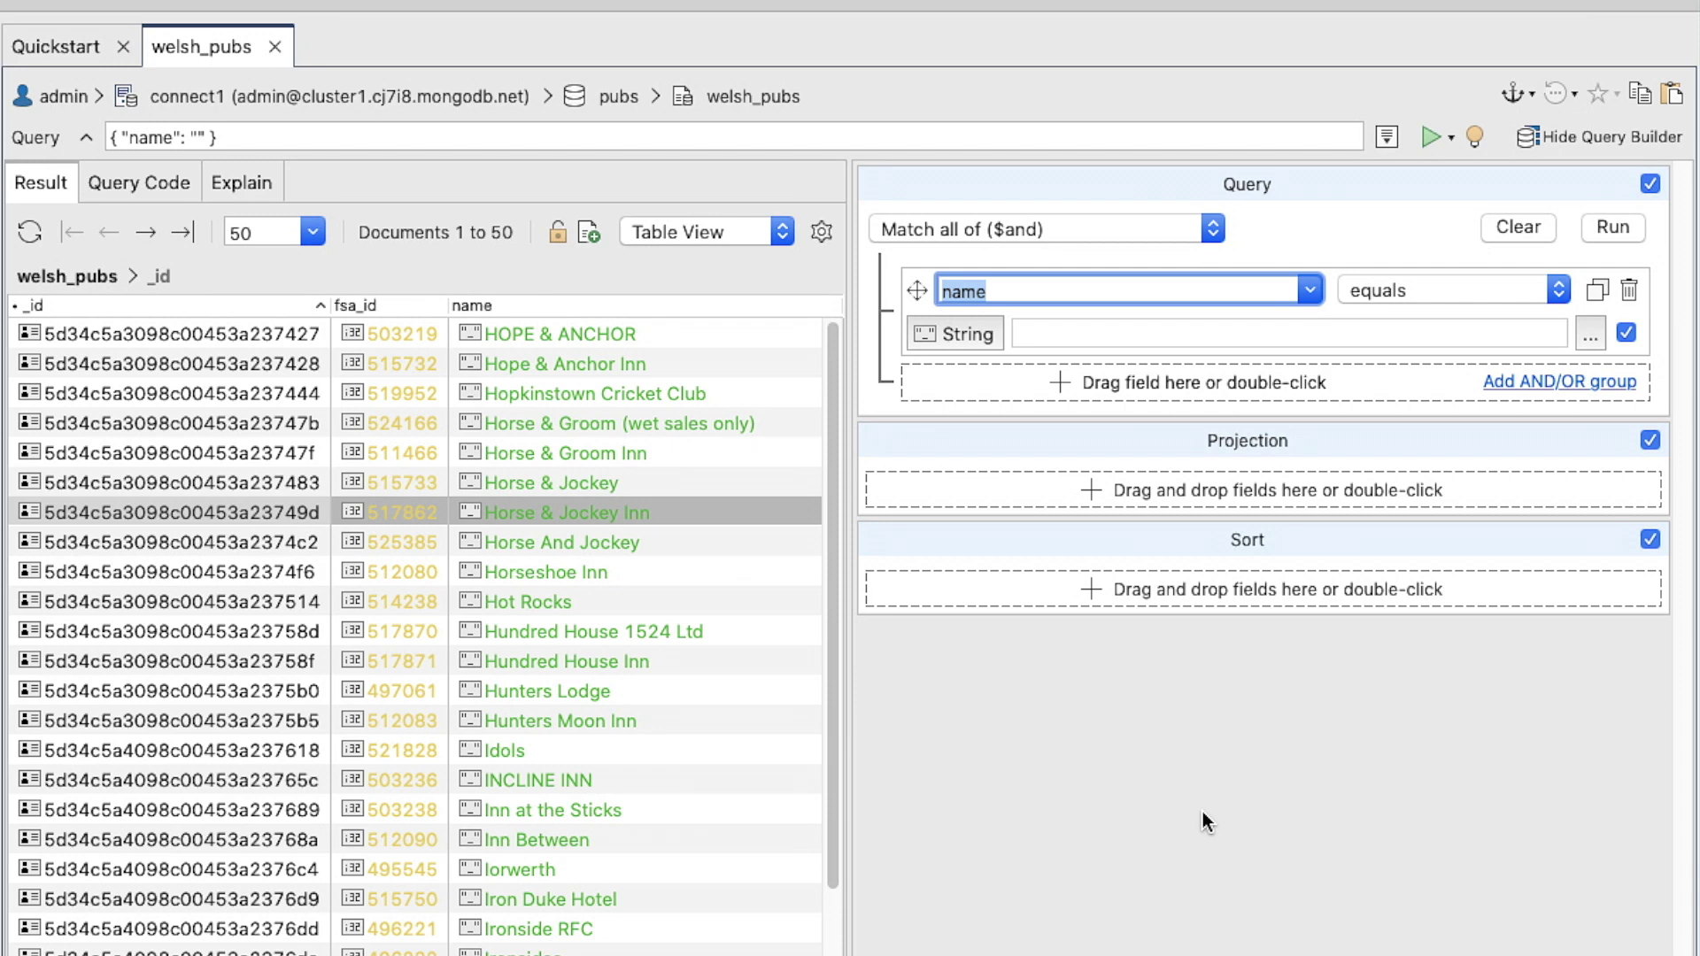
click(1564, 291)
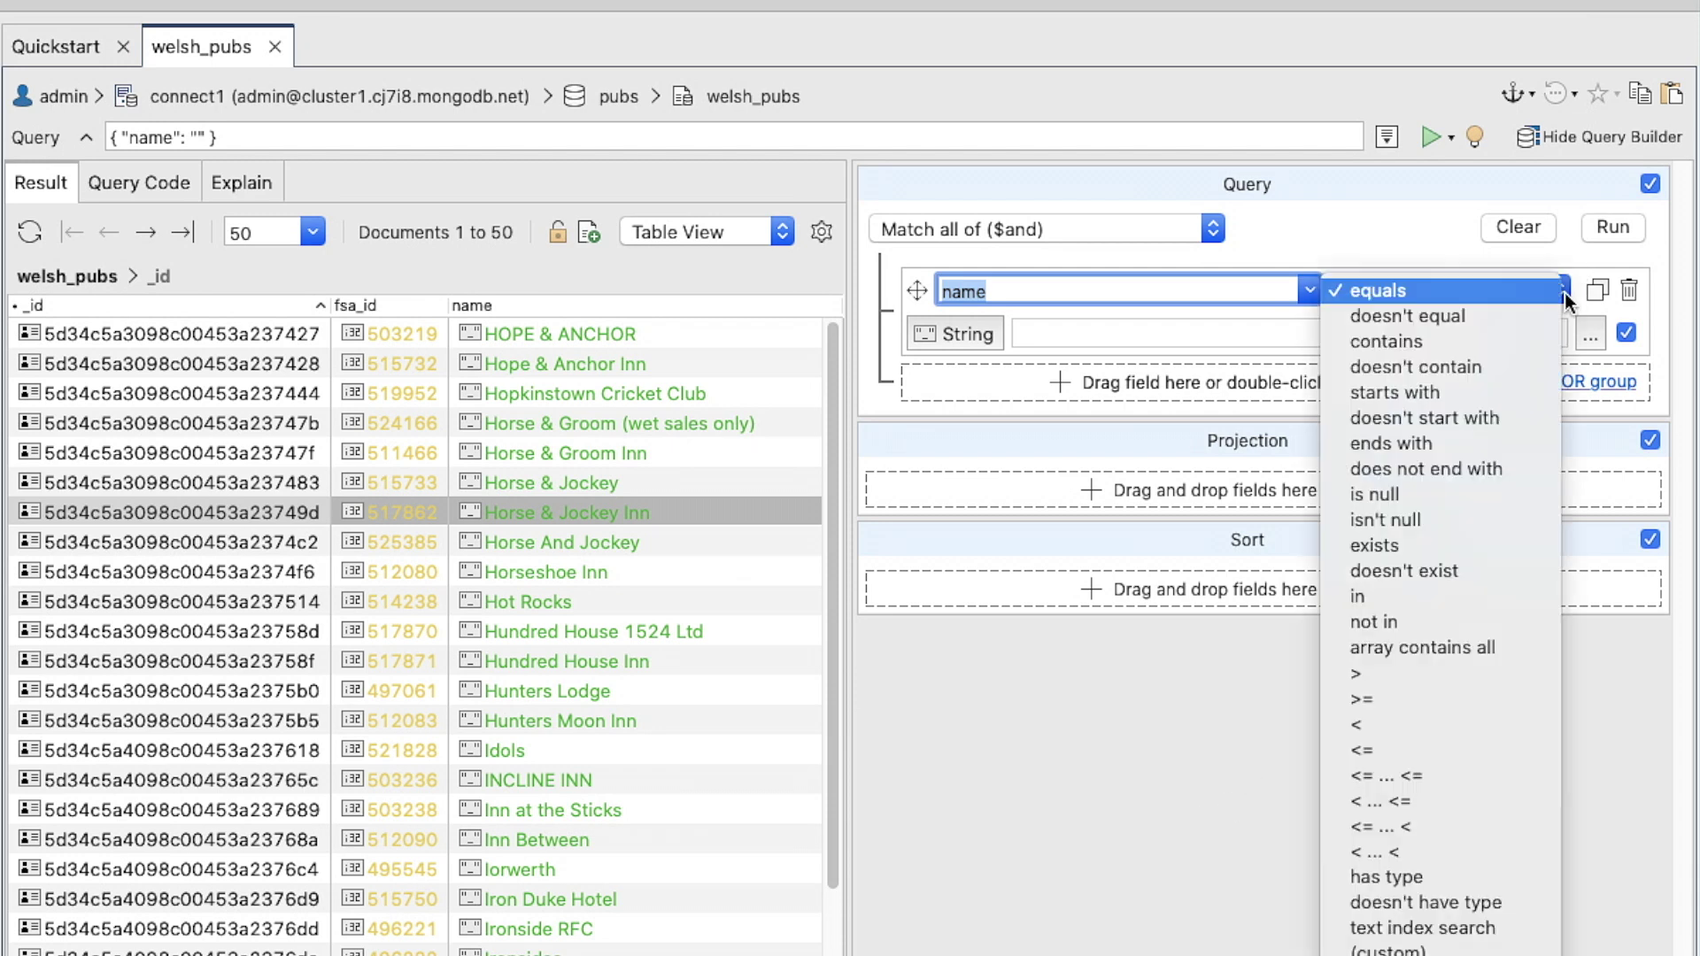
click(1544, 349)
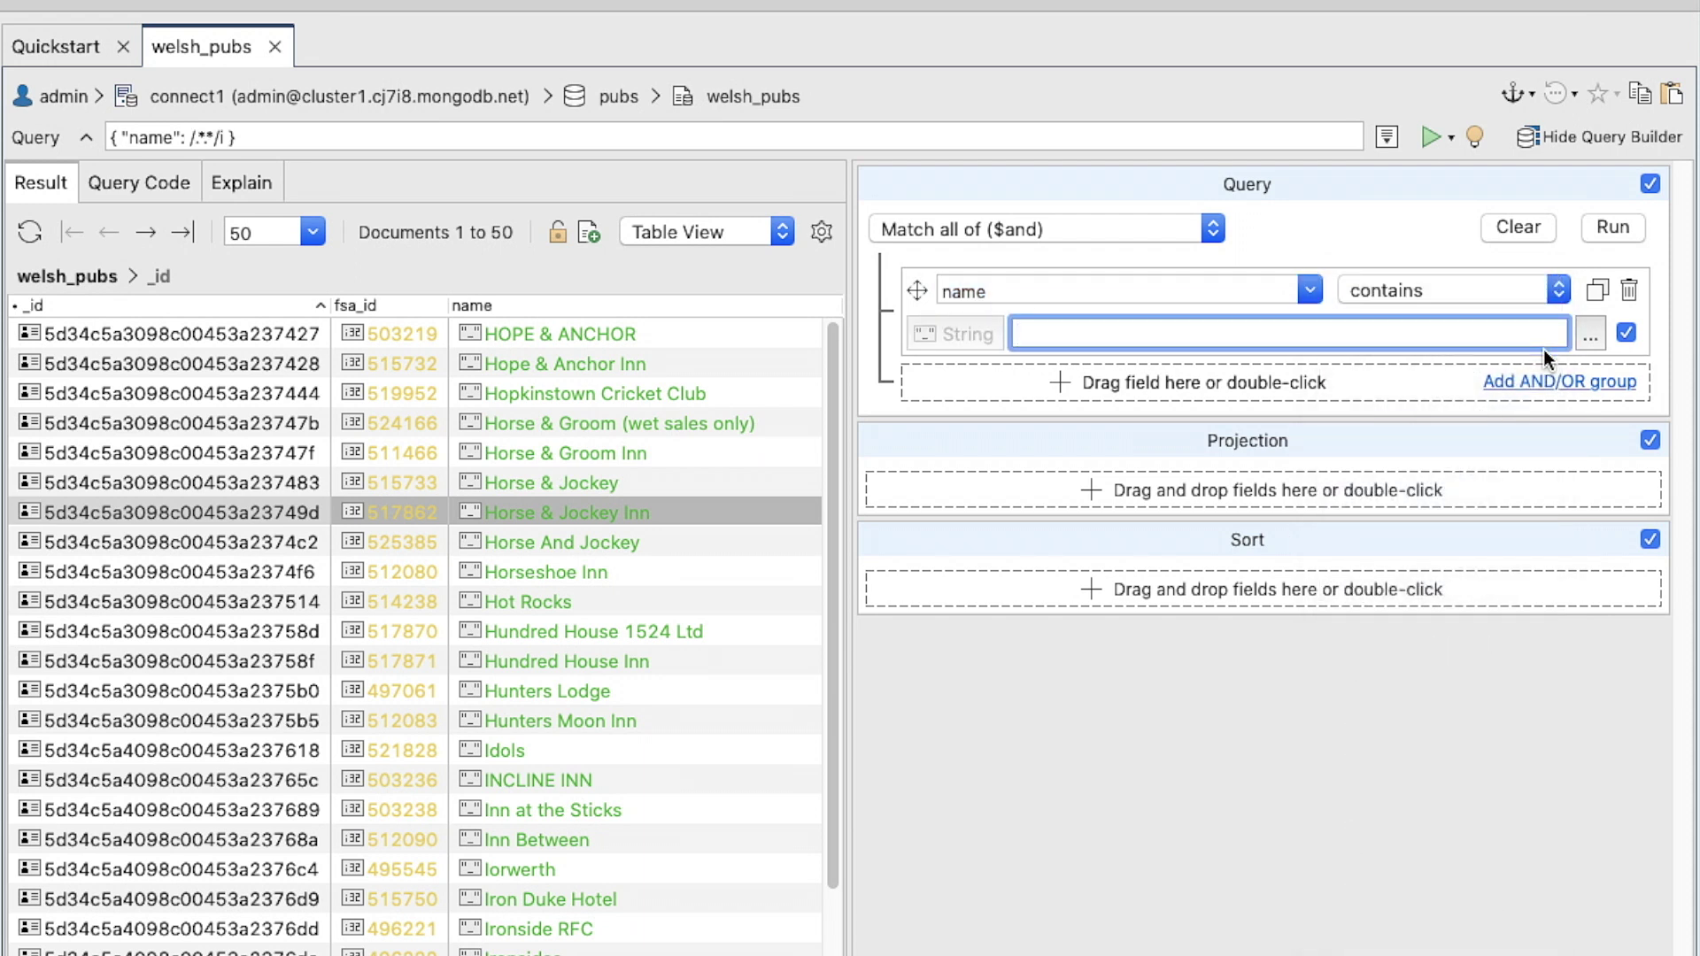
text(snooker)
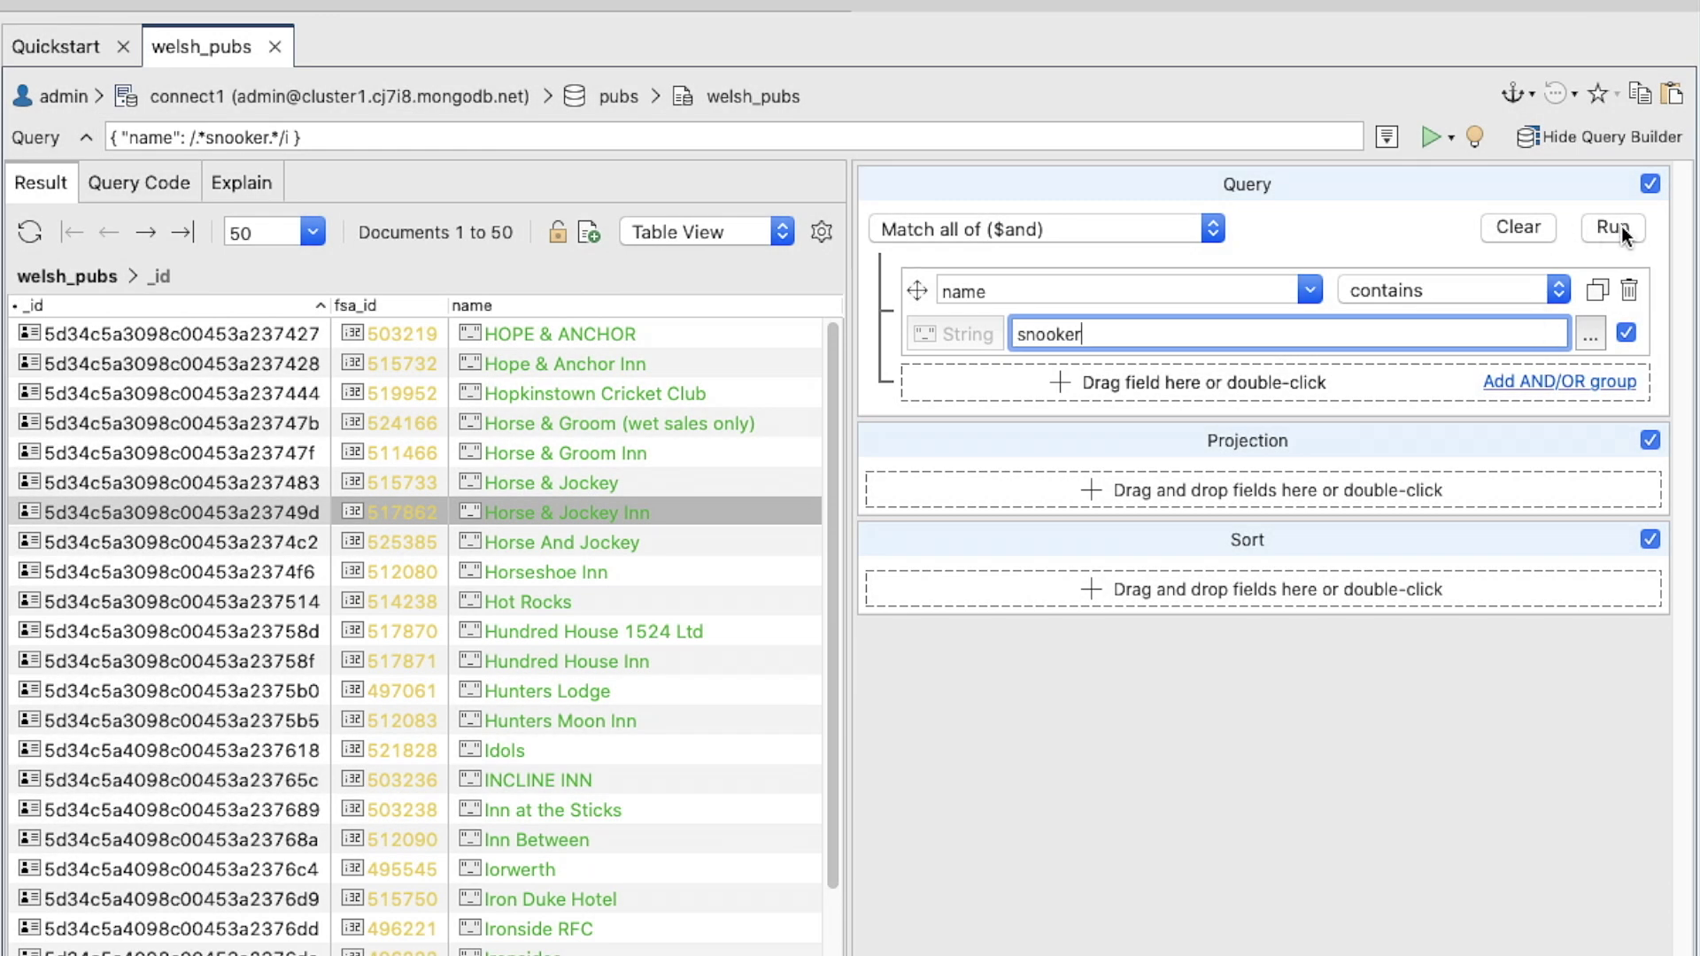
click(1623, 227)
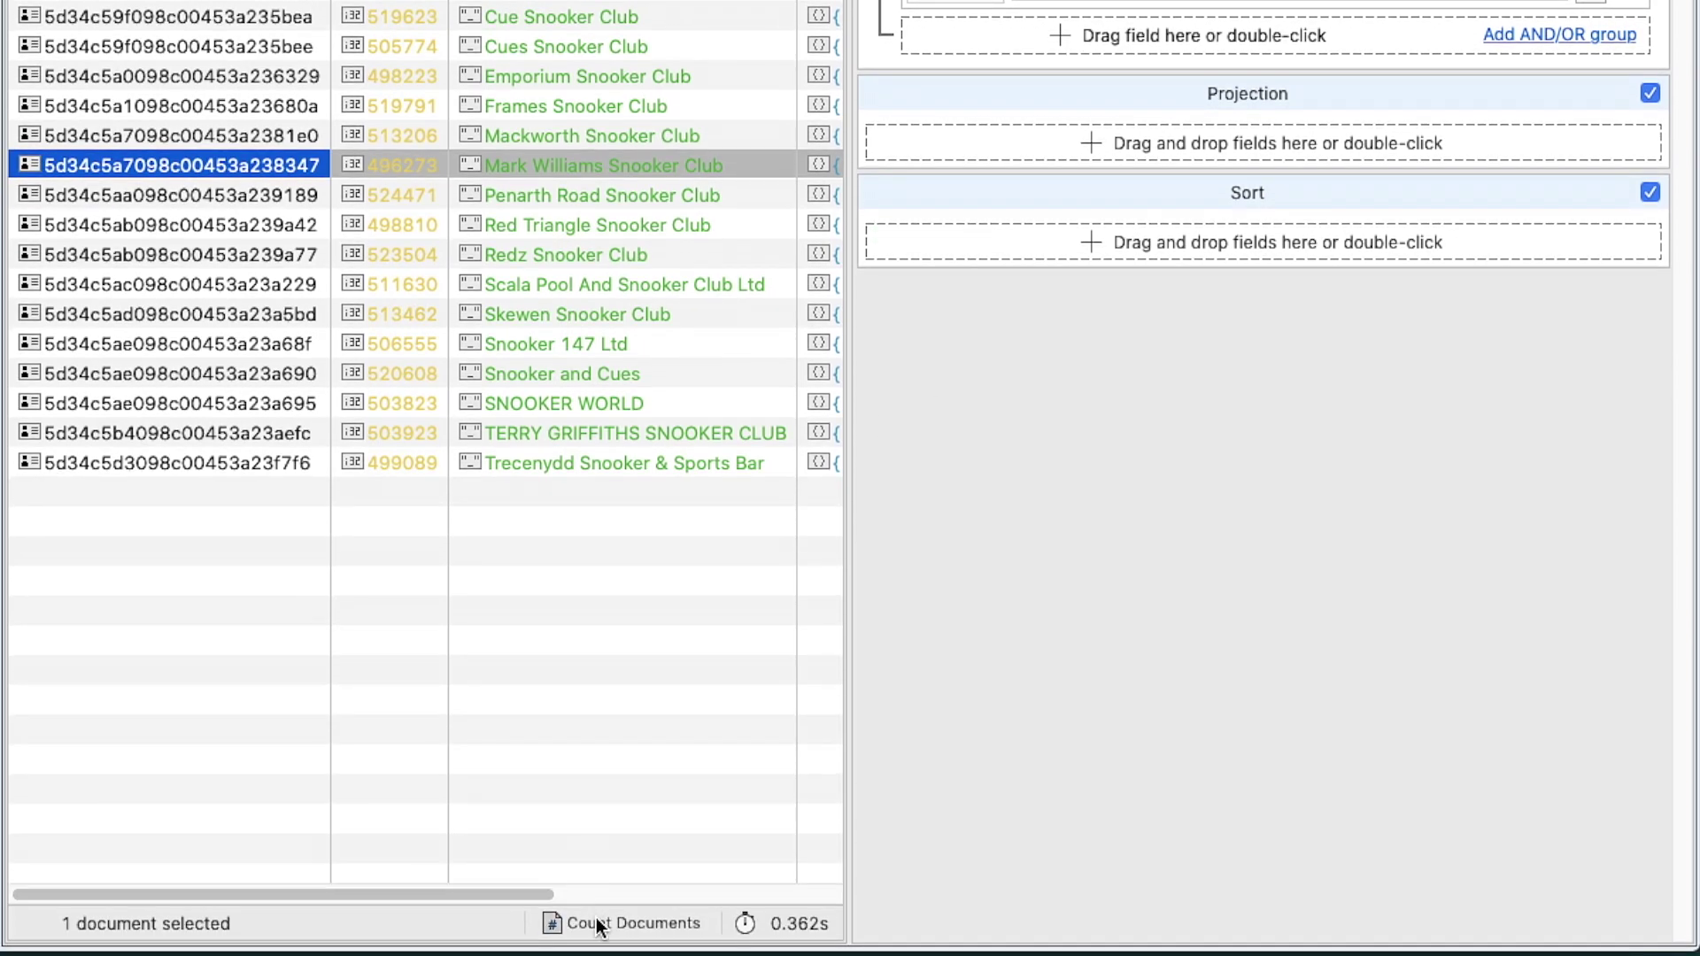
click(596, 919)
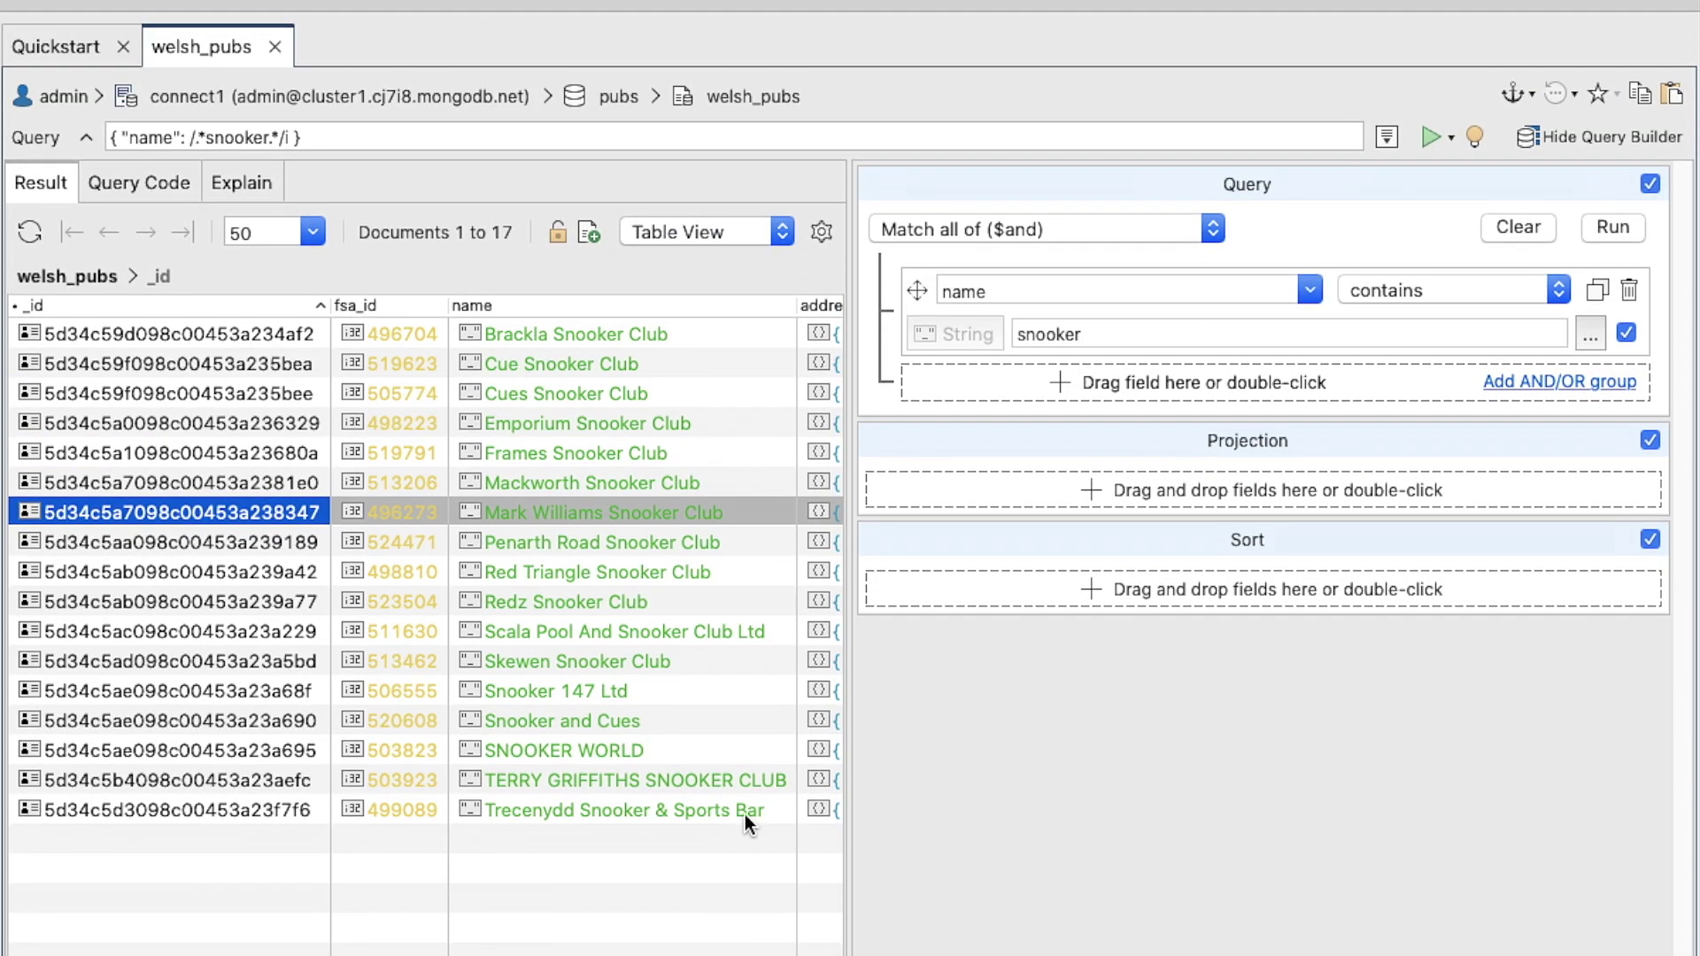
Add a second query condition from the results table so that local_authority doesn't equal Caerphilly
scroll(700, 635, right, 5)
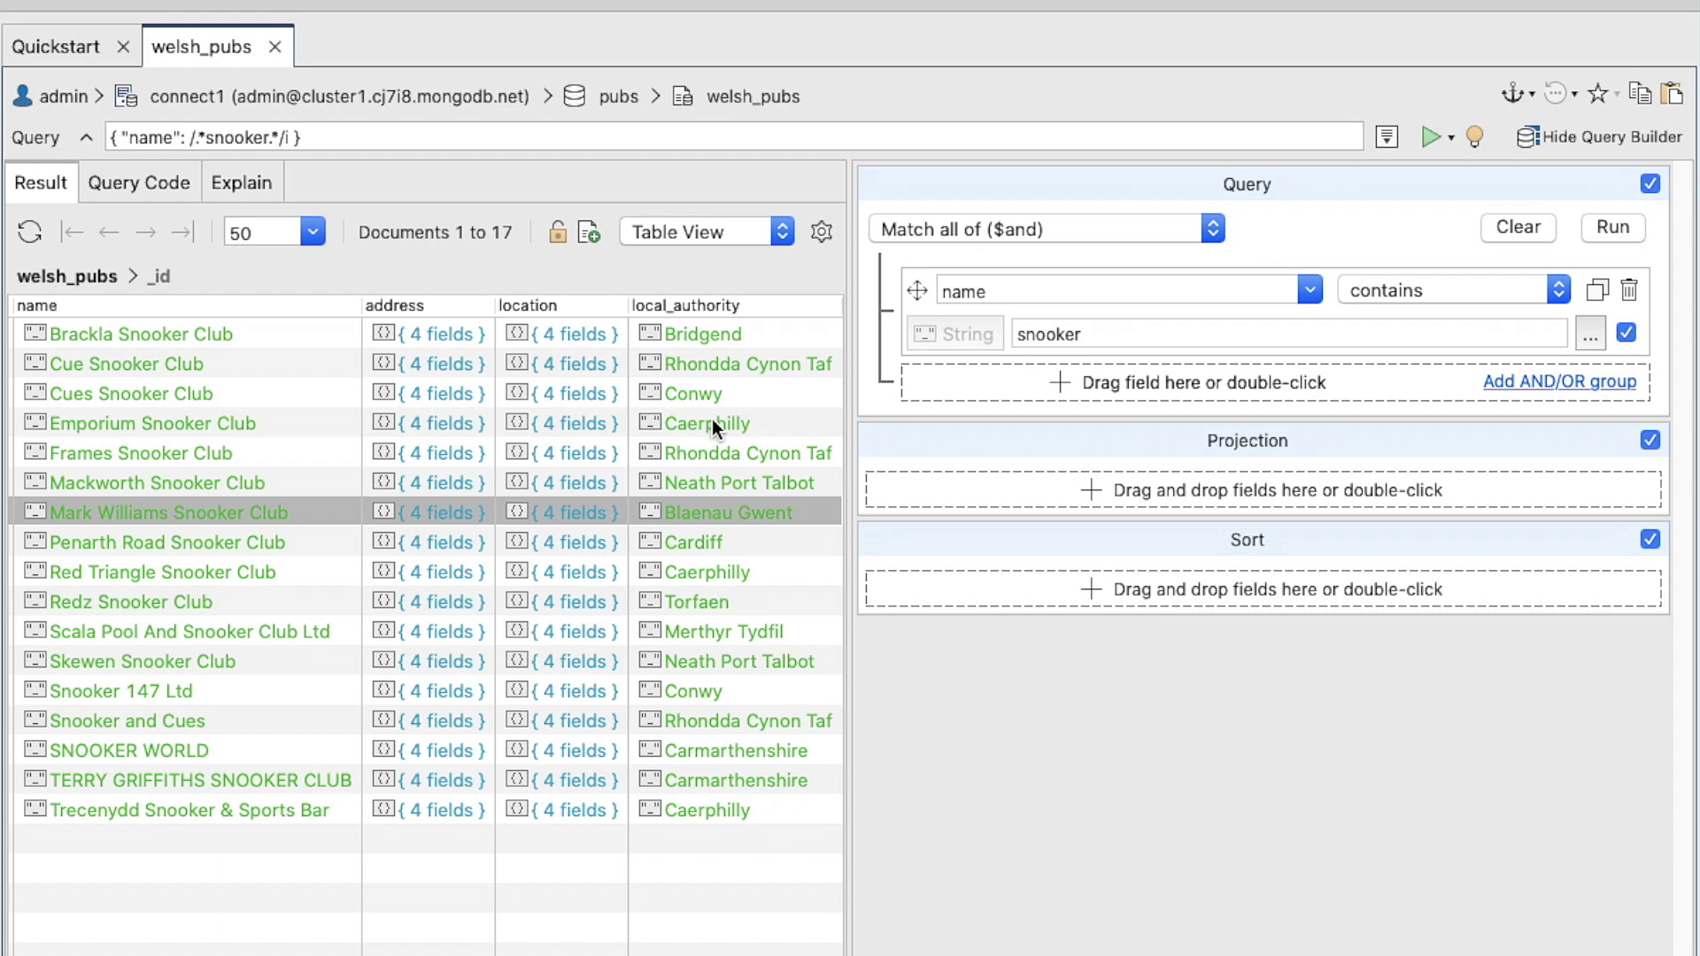
drag(712, 418, 1024, 384)
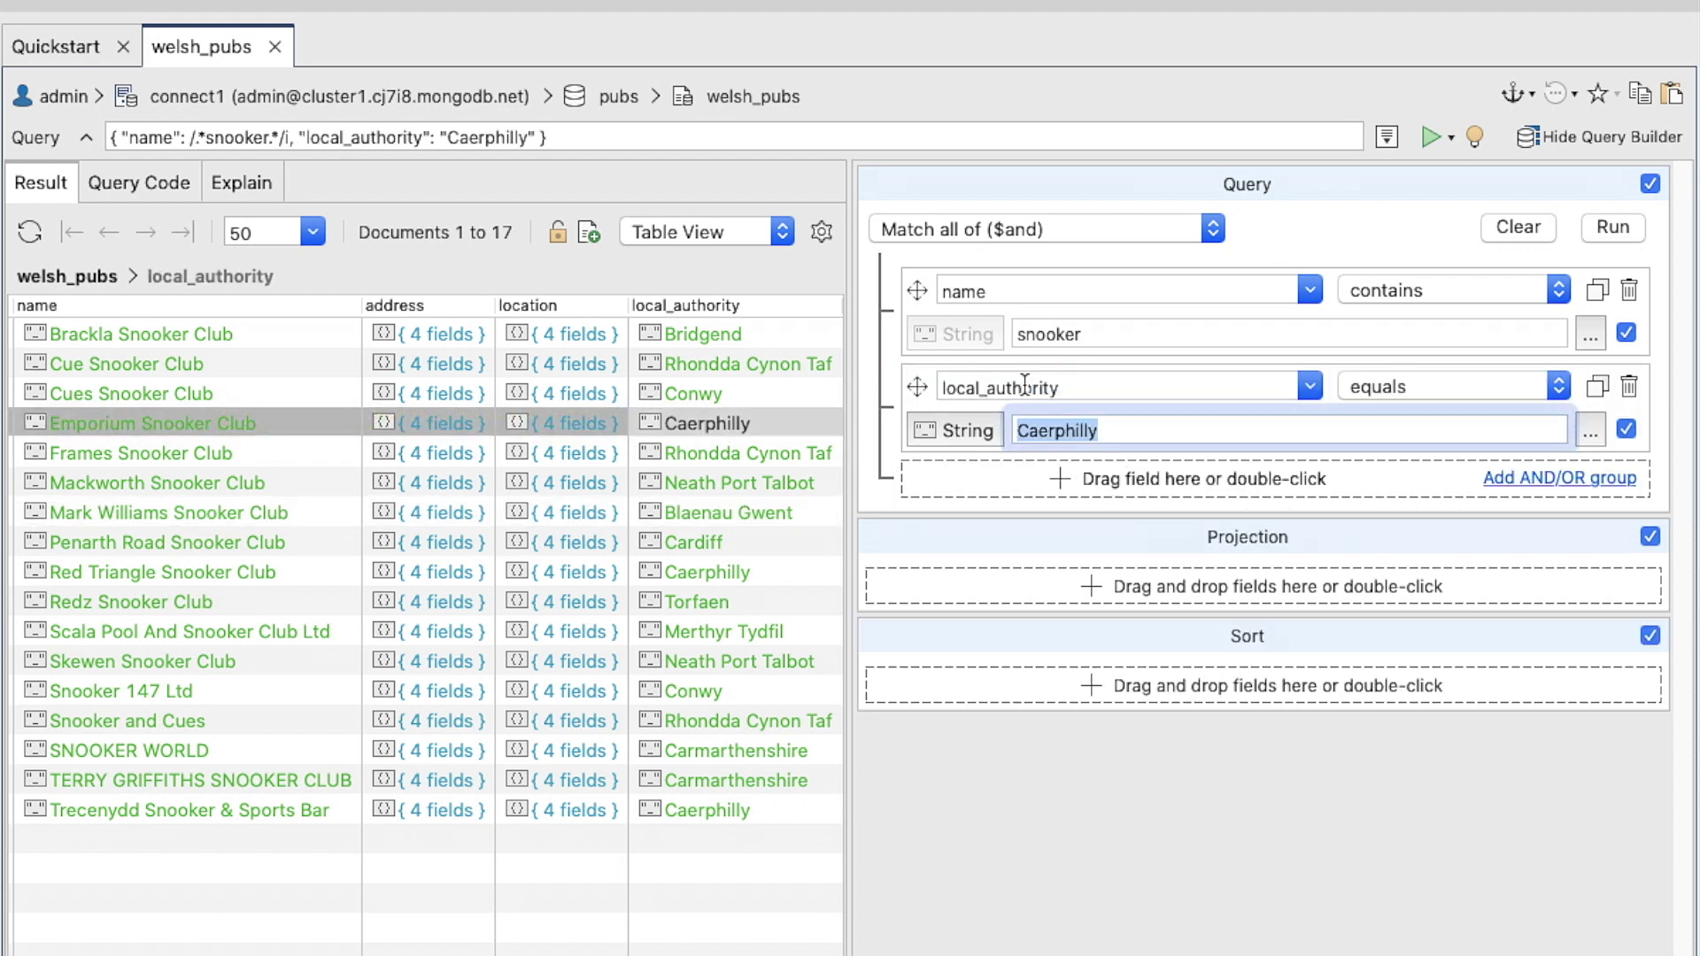
click(1437, 388)
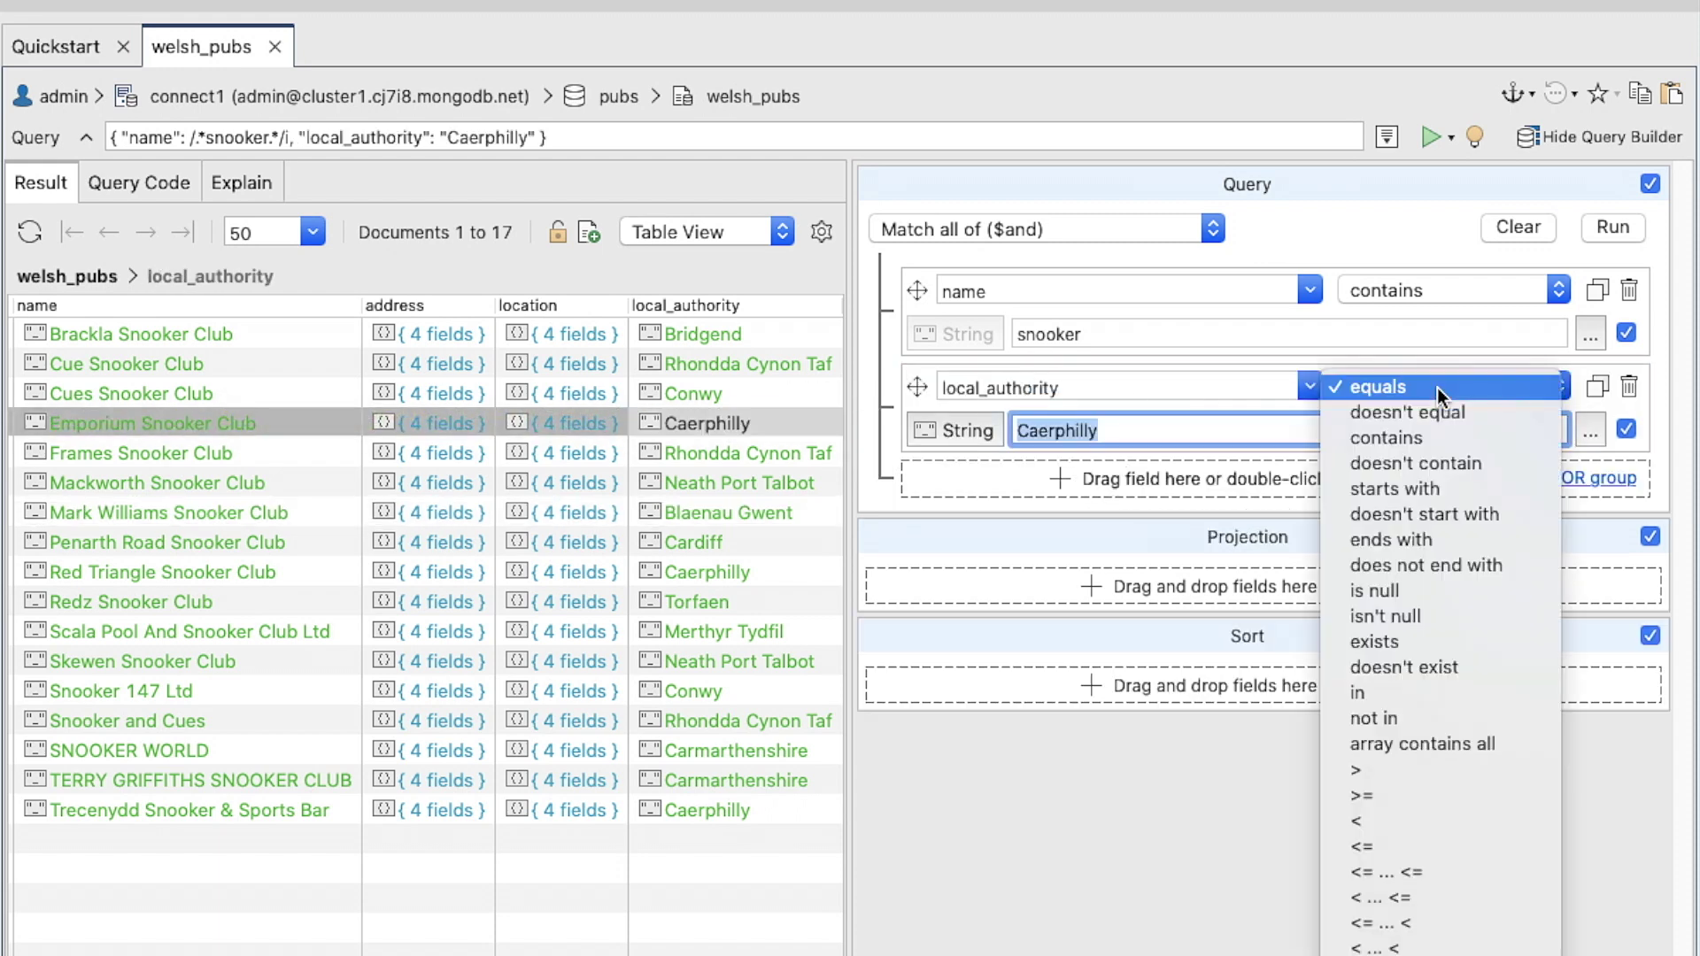
click(1450, 412)
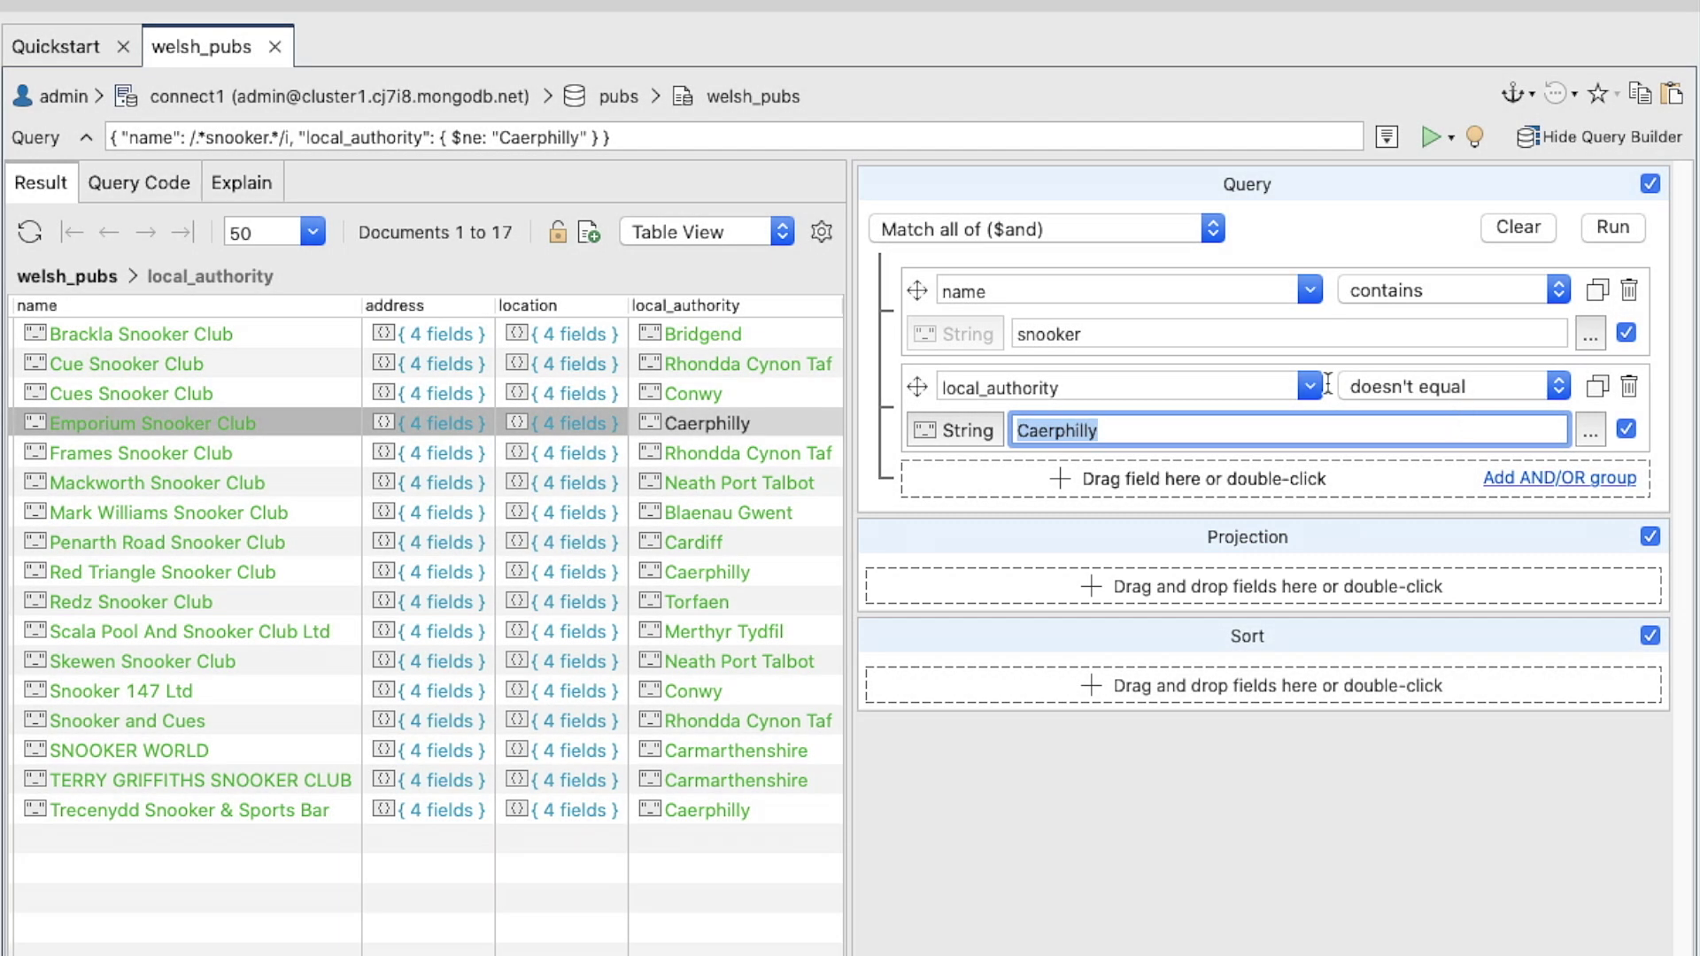
Switch the results to Tree View and expand the address object of the first document
click(758, 228)
click(736, 212)
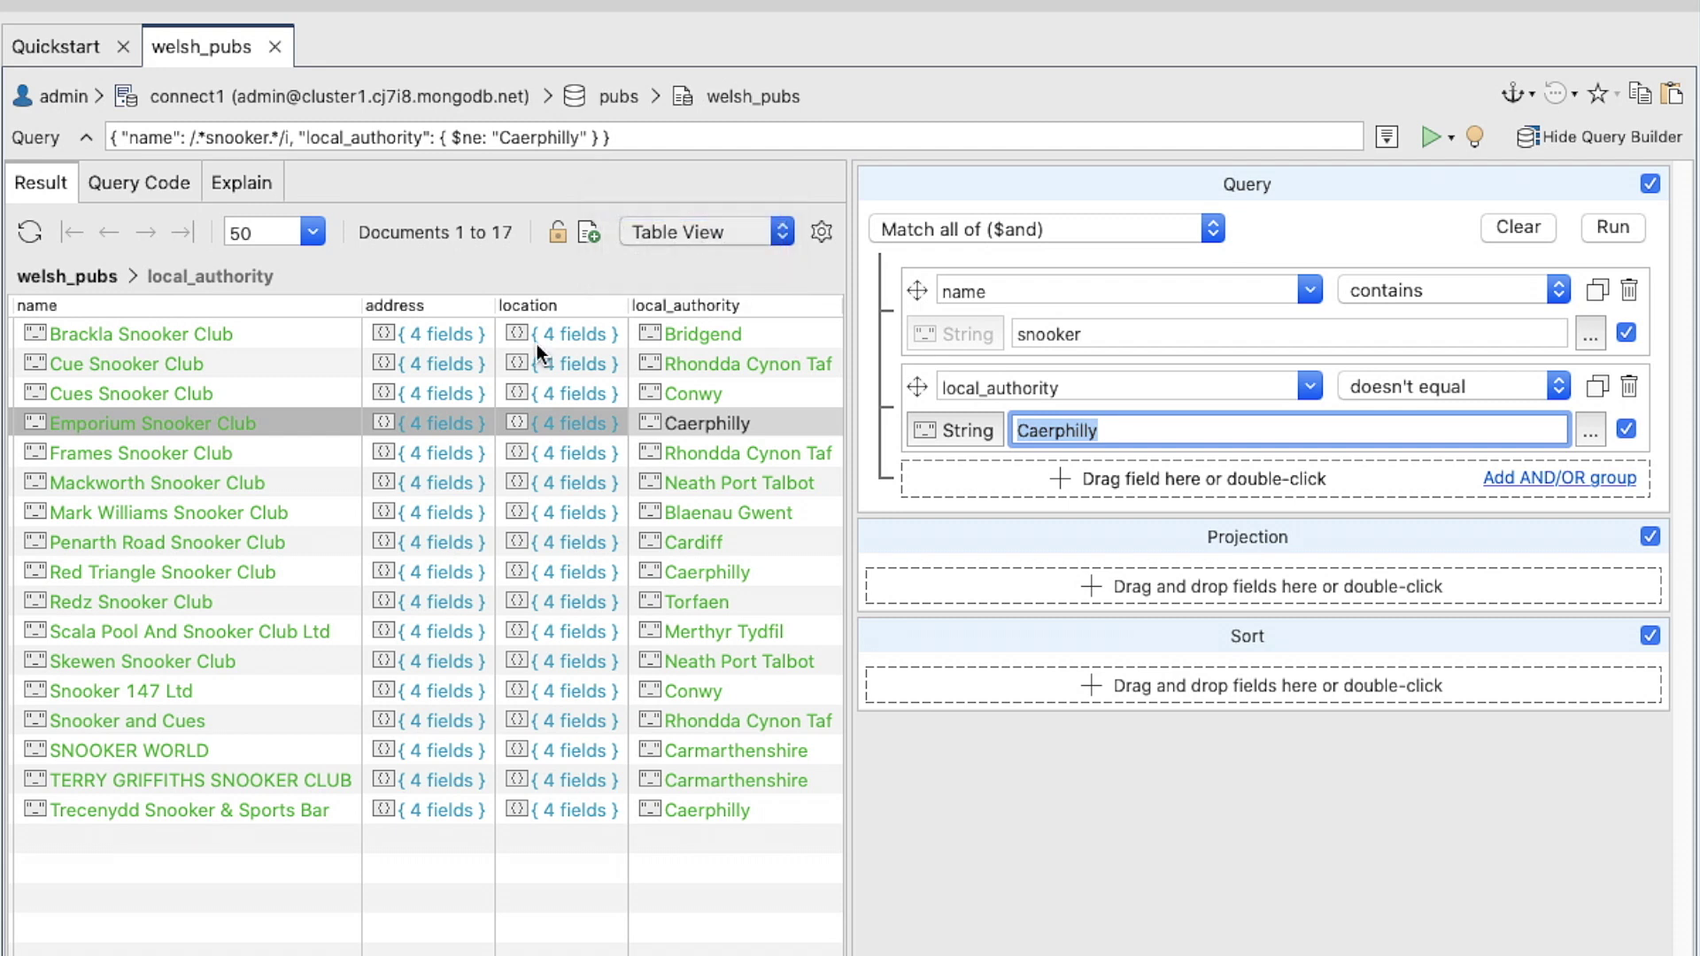
click(46, 415)
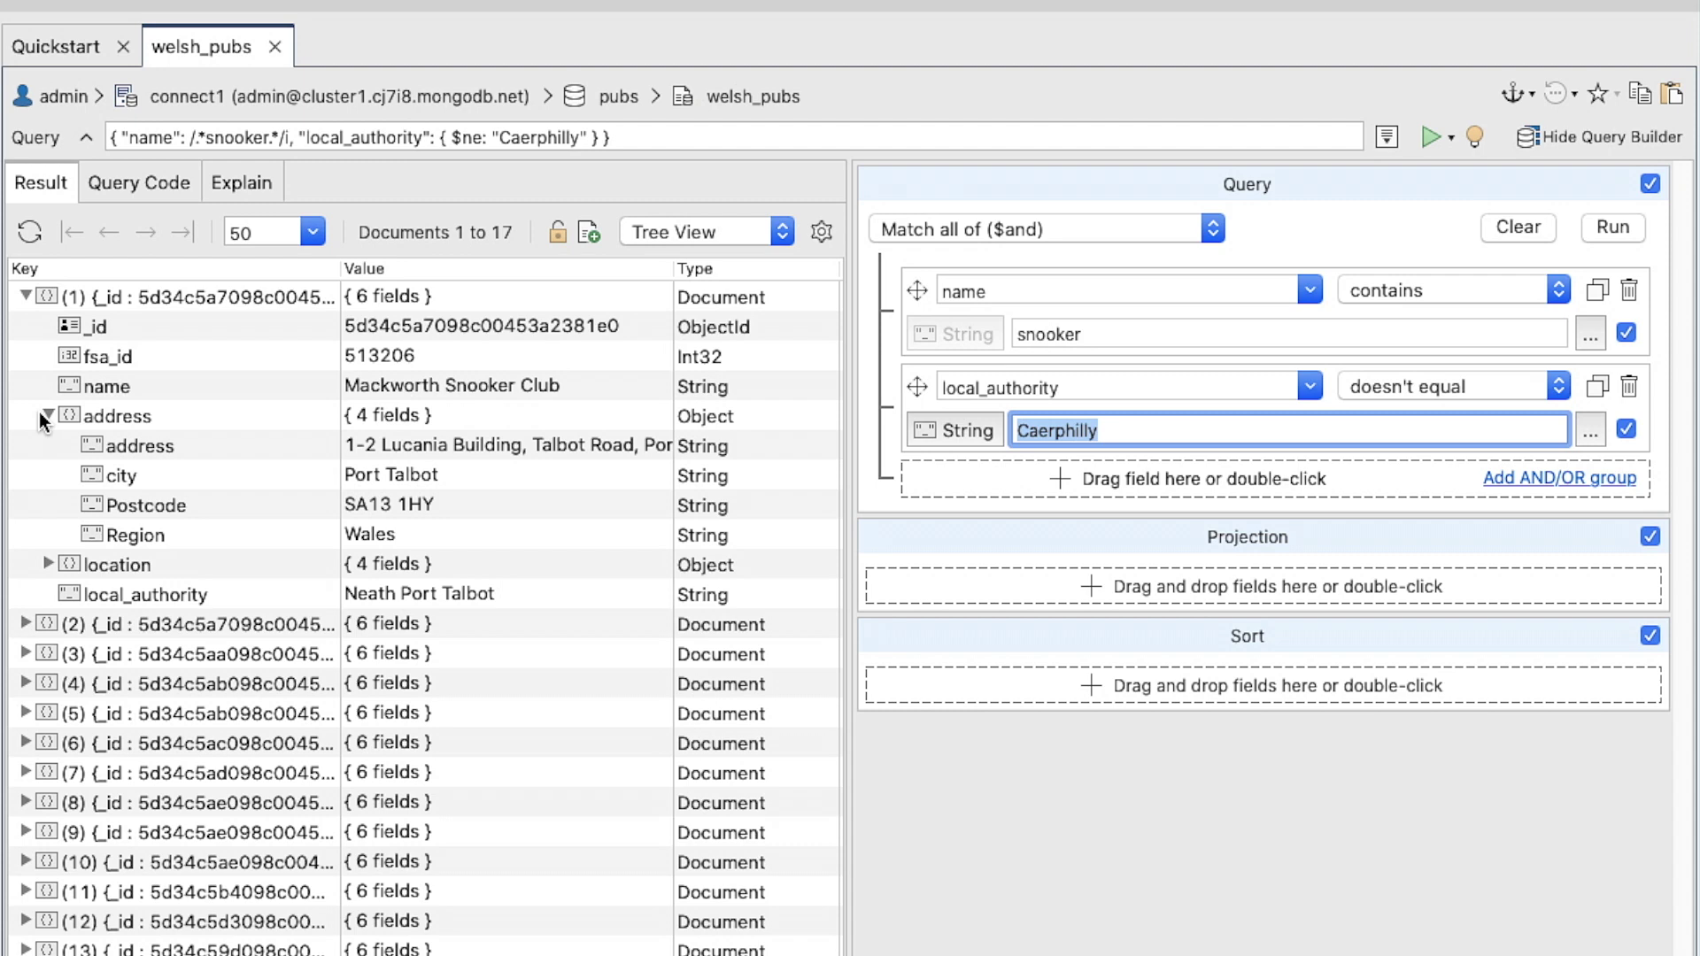
Include fsa_id, name, address.city and local_authority in the projection, and sort by address.city in ascending order
drag(115, 358, 977, 584)
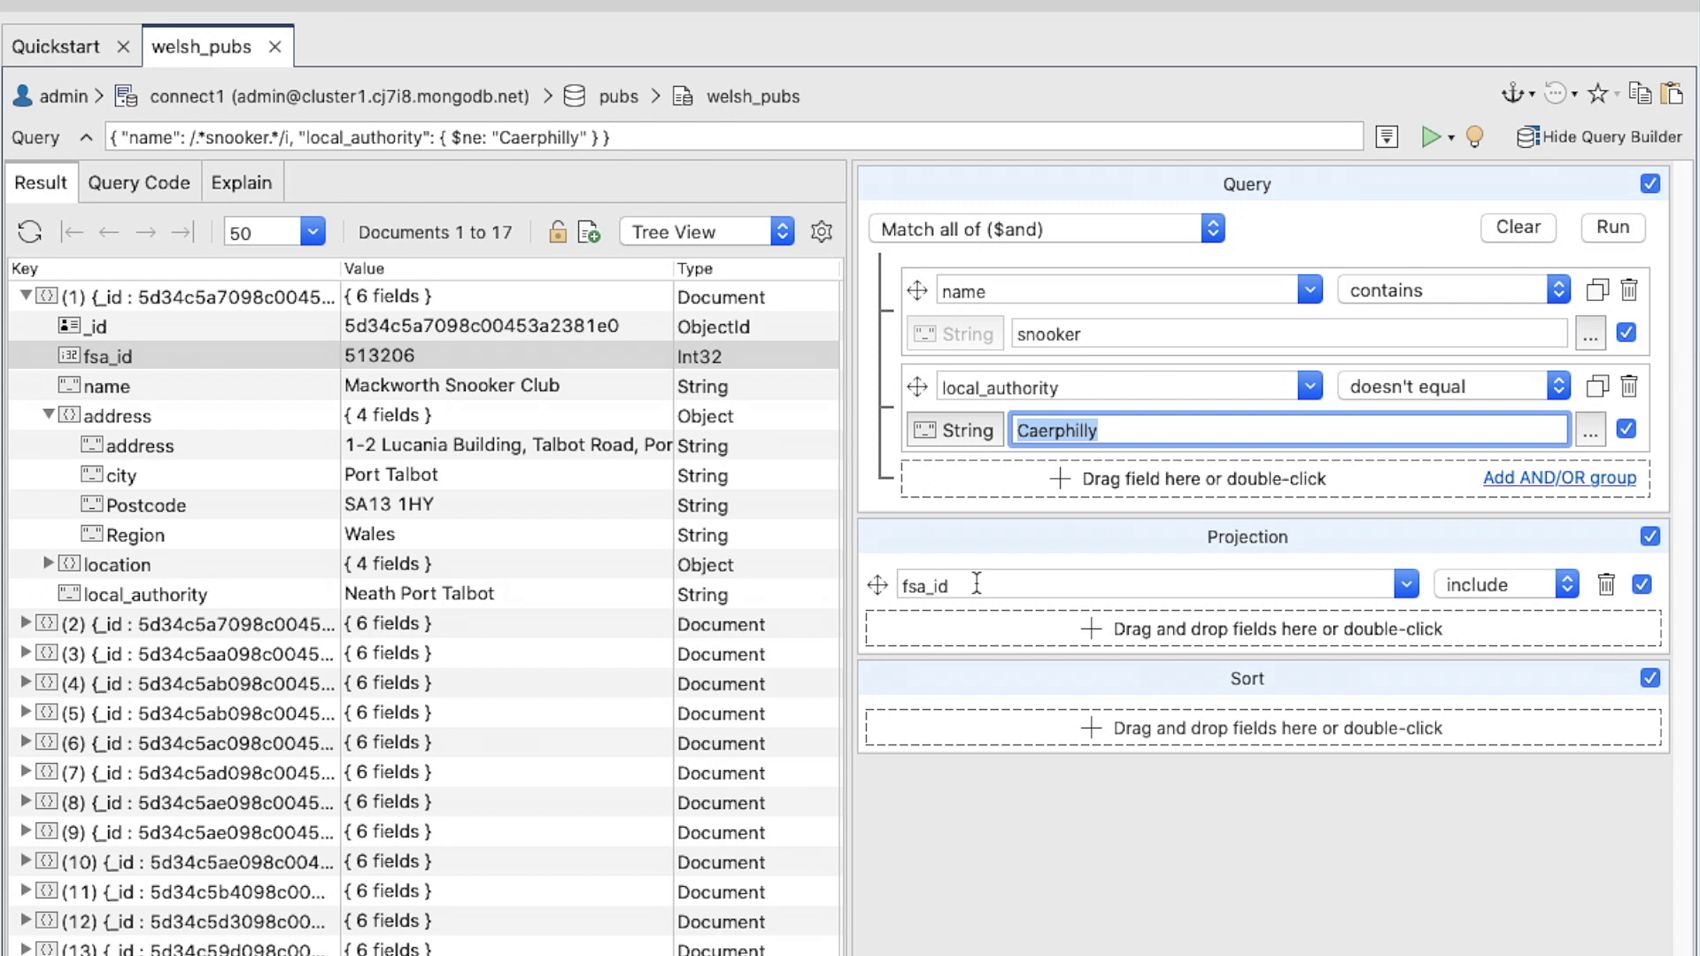
click(225, 384)
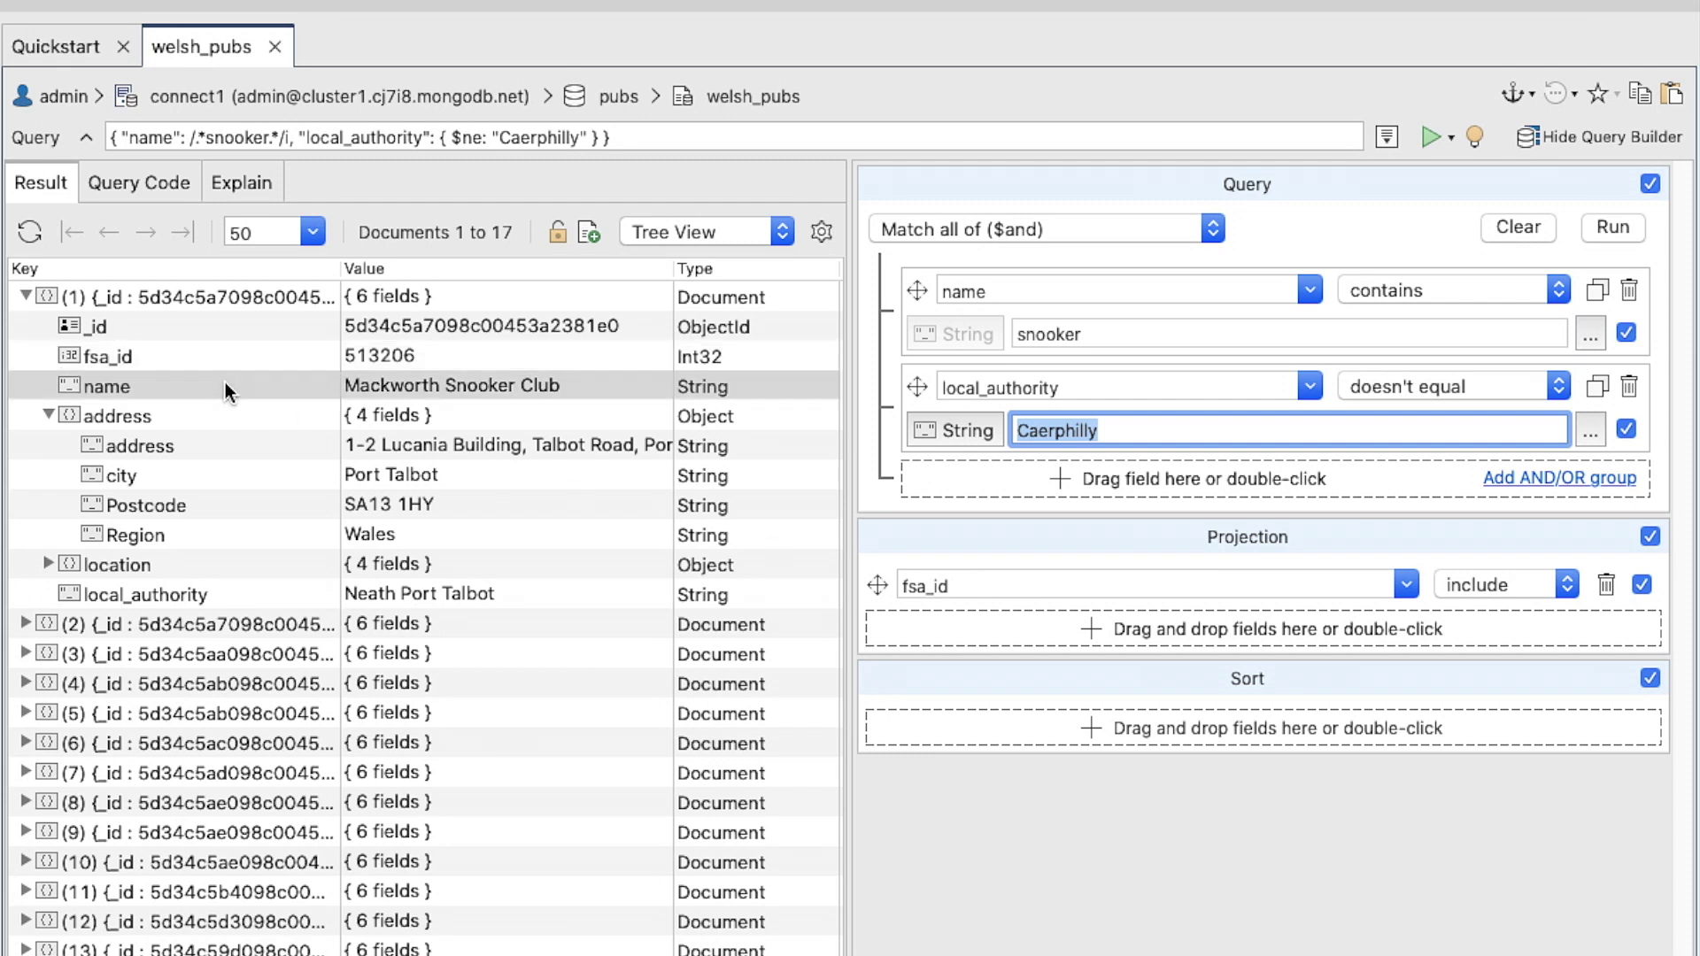
super+click(228, 475)
super+click(257, 595)
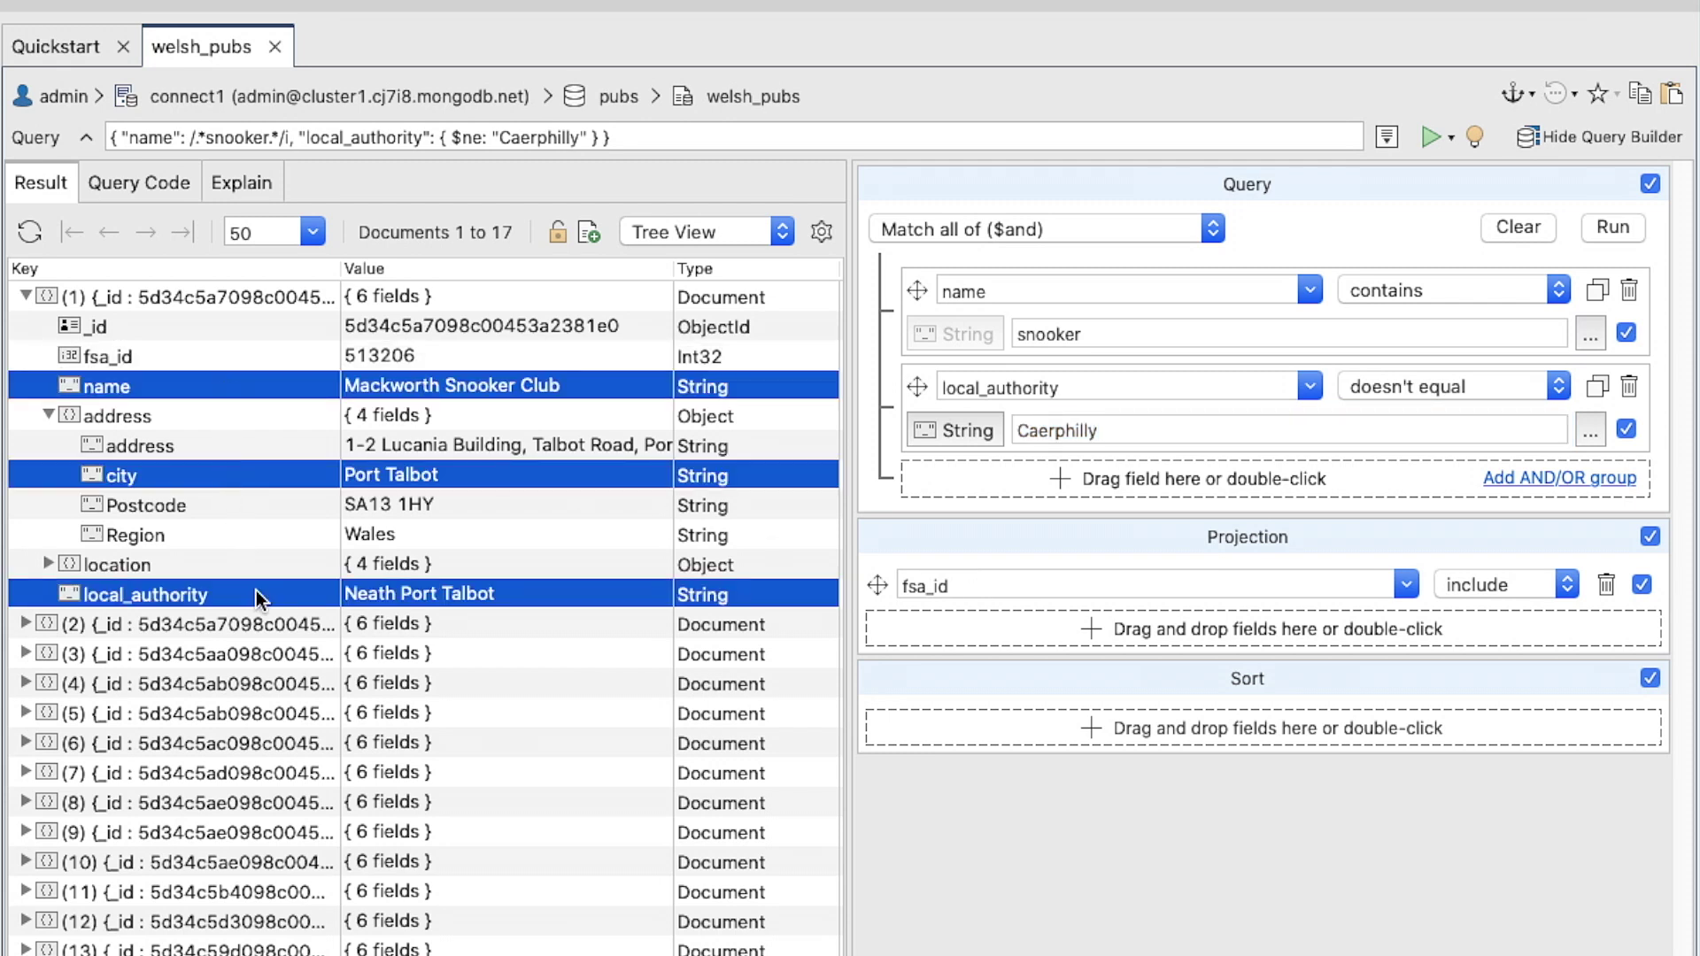
drag(252, 592, 956, 635)
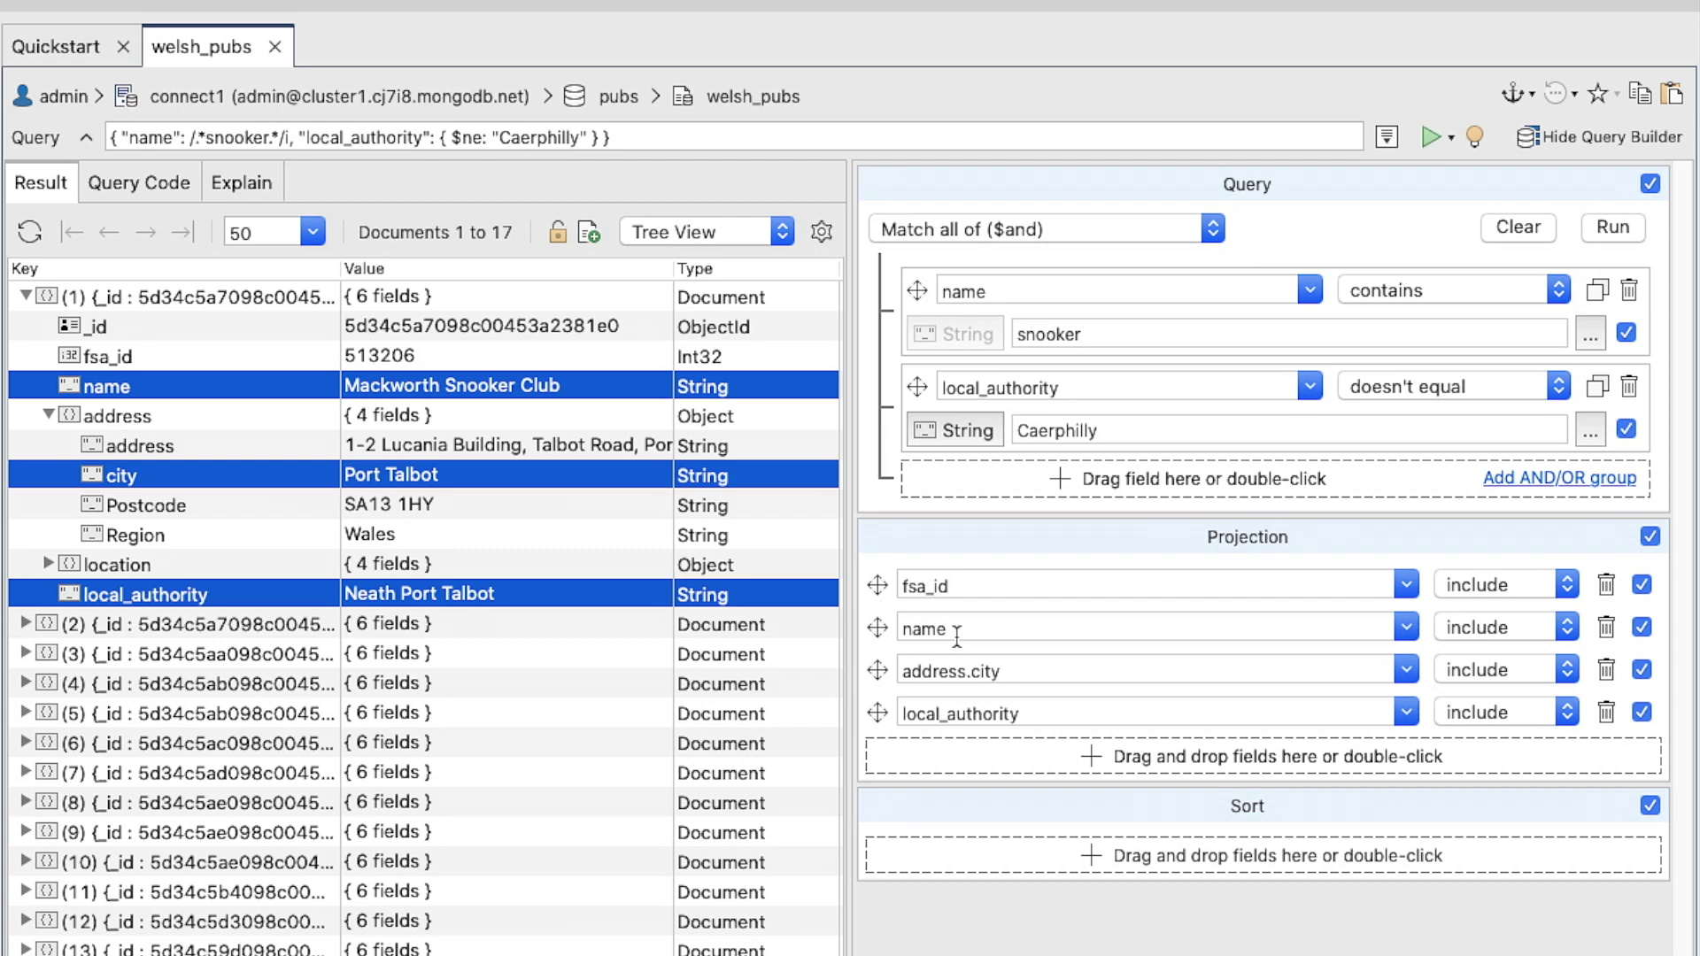
click(171, 475)
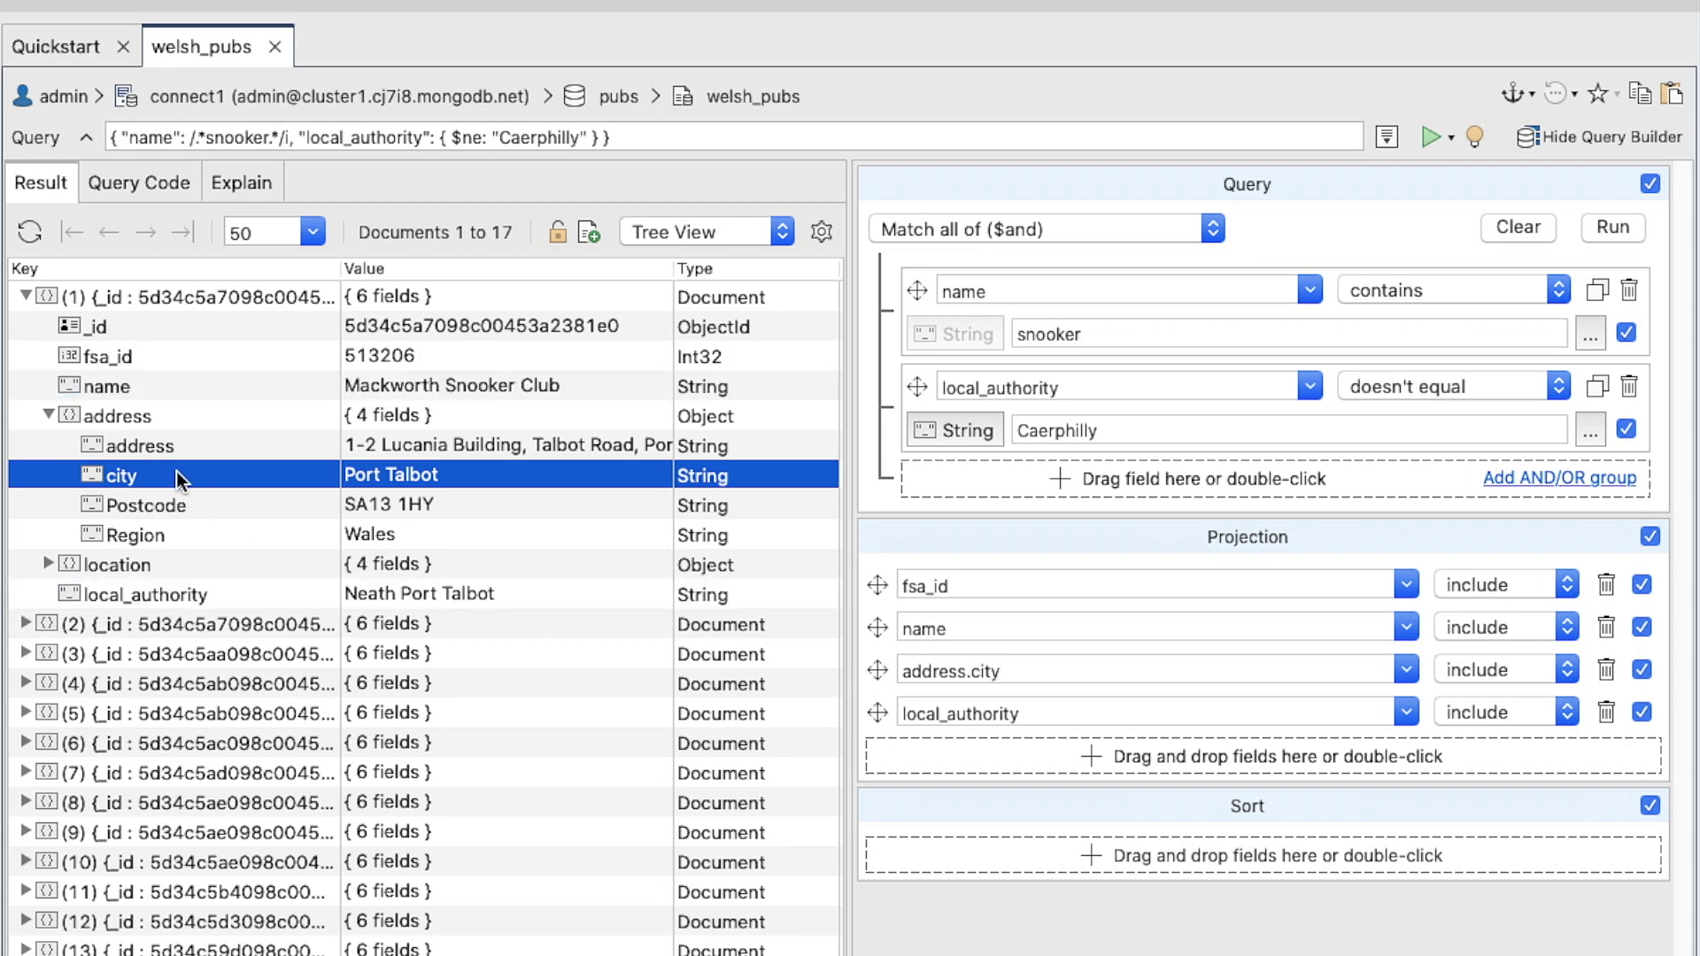
drag(178, 478, 1040, 852)
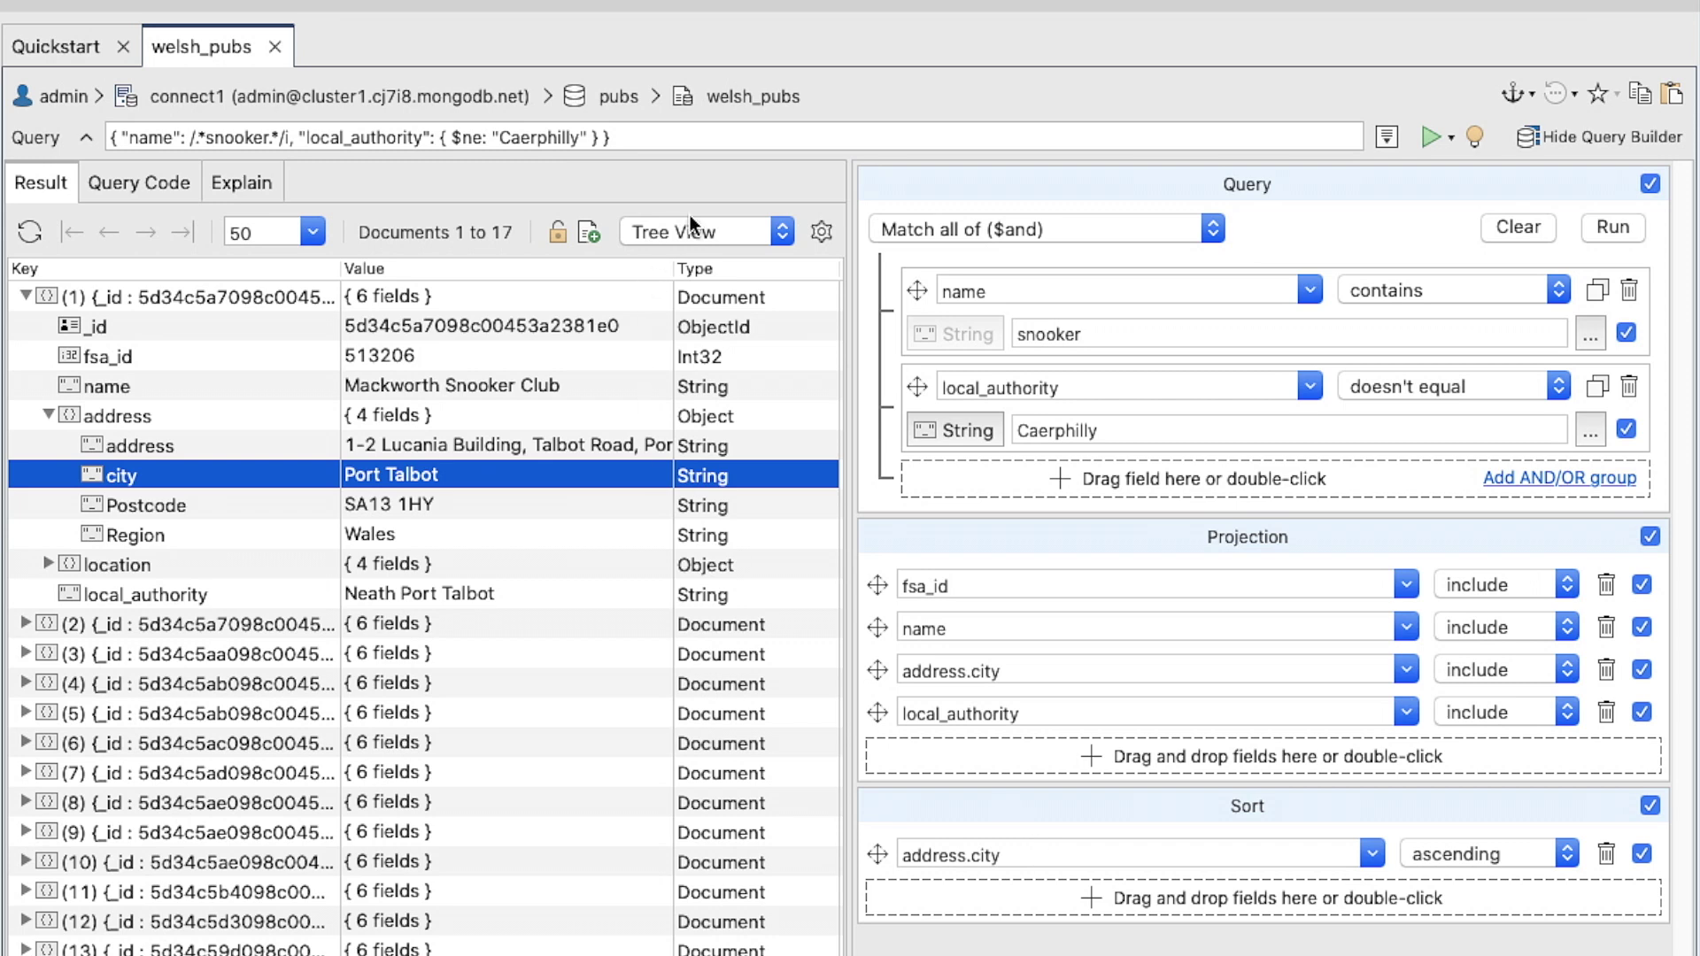
Switch the results back to Table View and run the query with the added condition, projection and sort
click(732, 232)
click(743, 259)
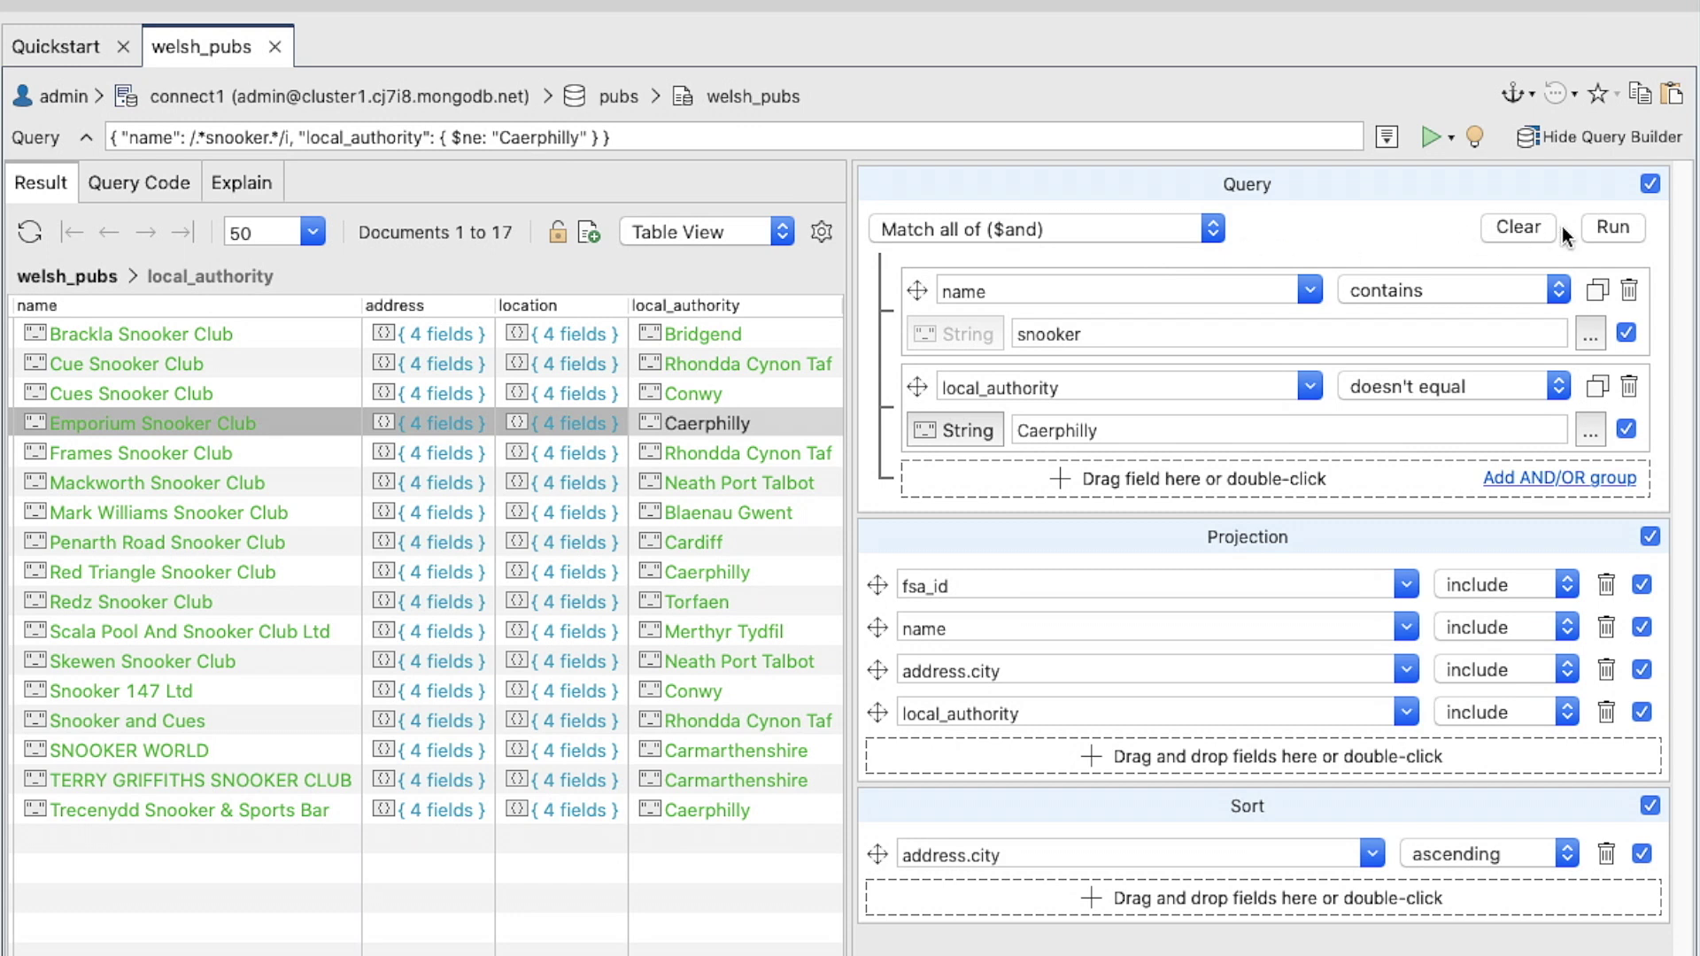
click(1623, 227)
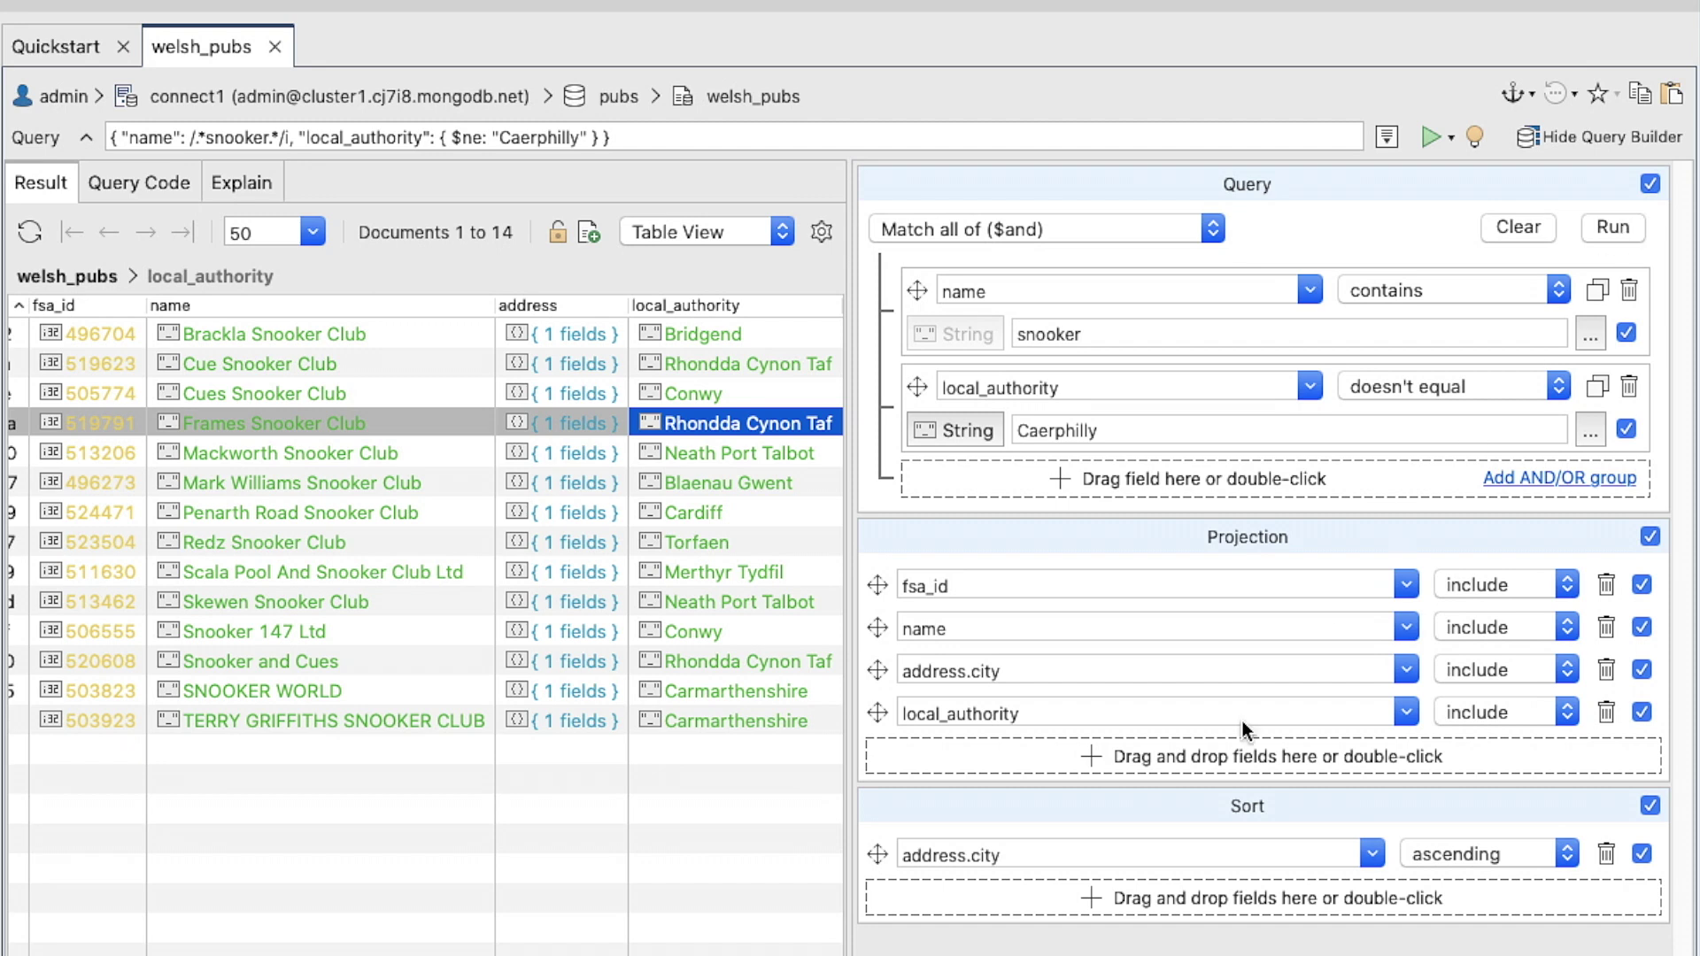
scroll(795, 796, left, 5)
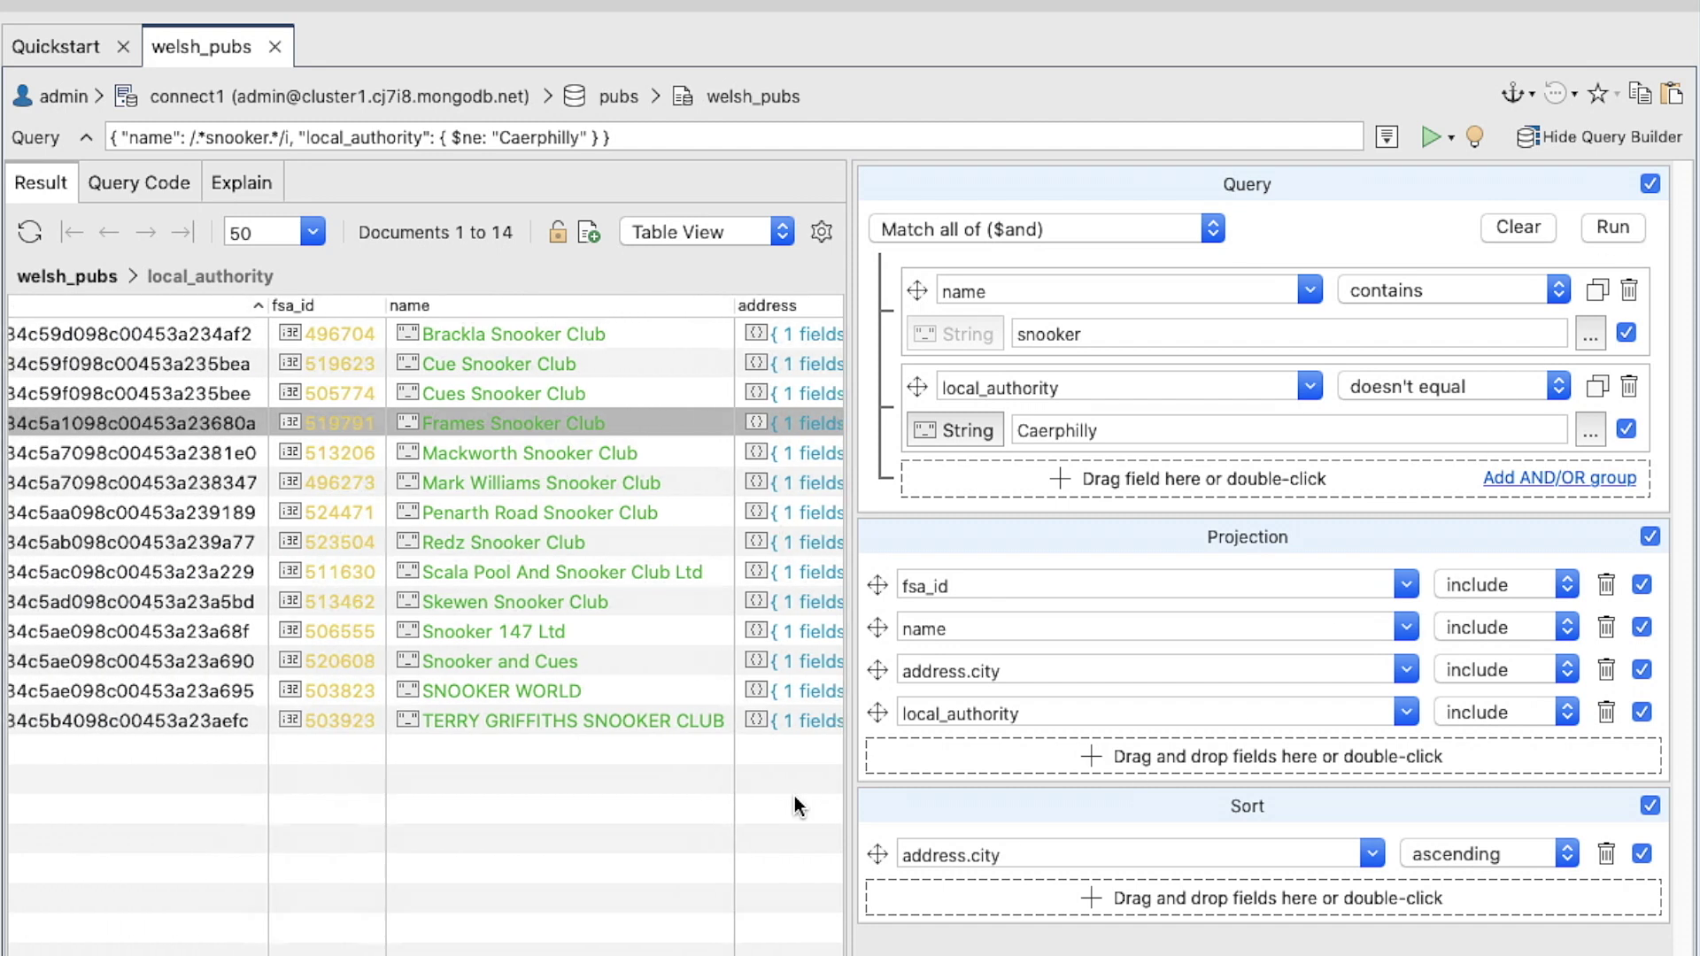
scroll(770, 804, left, 2)
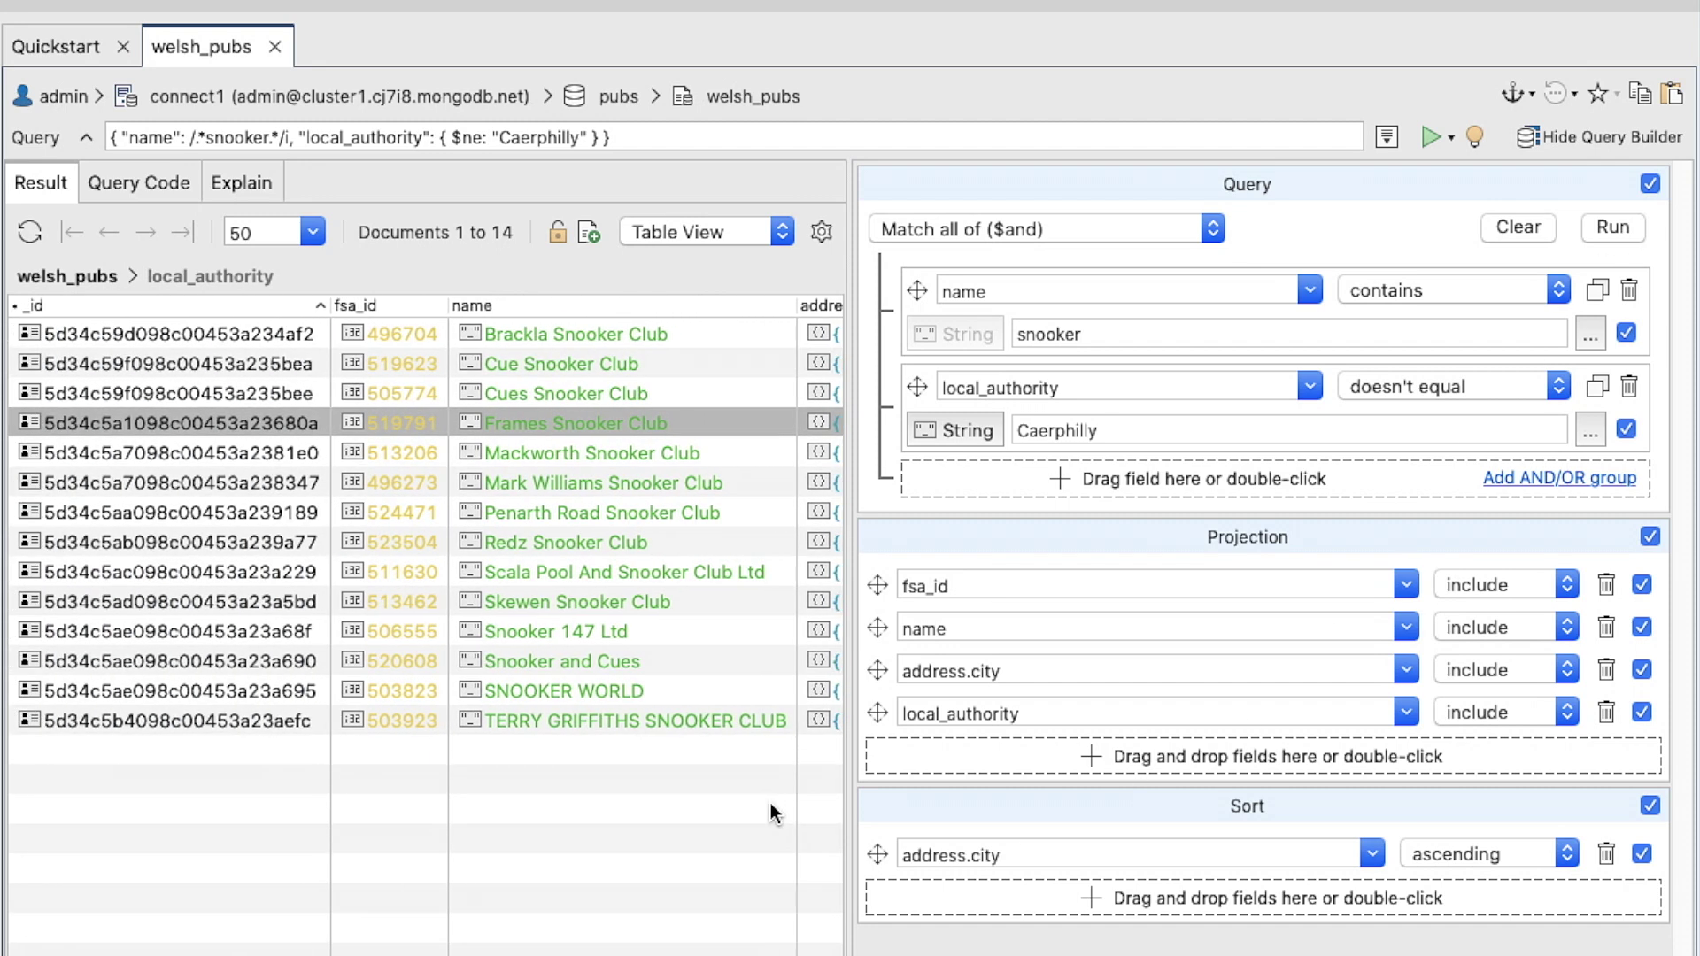
scroll(770, 804, right, 6)
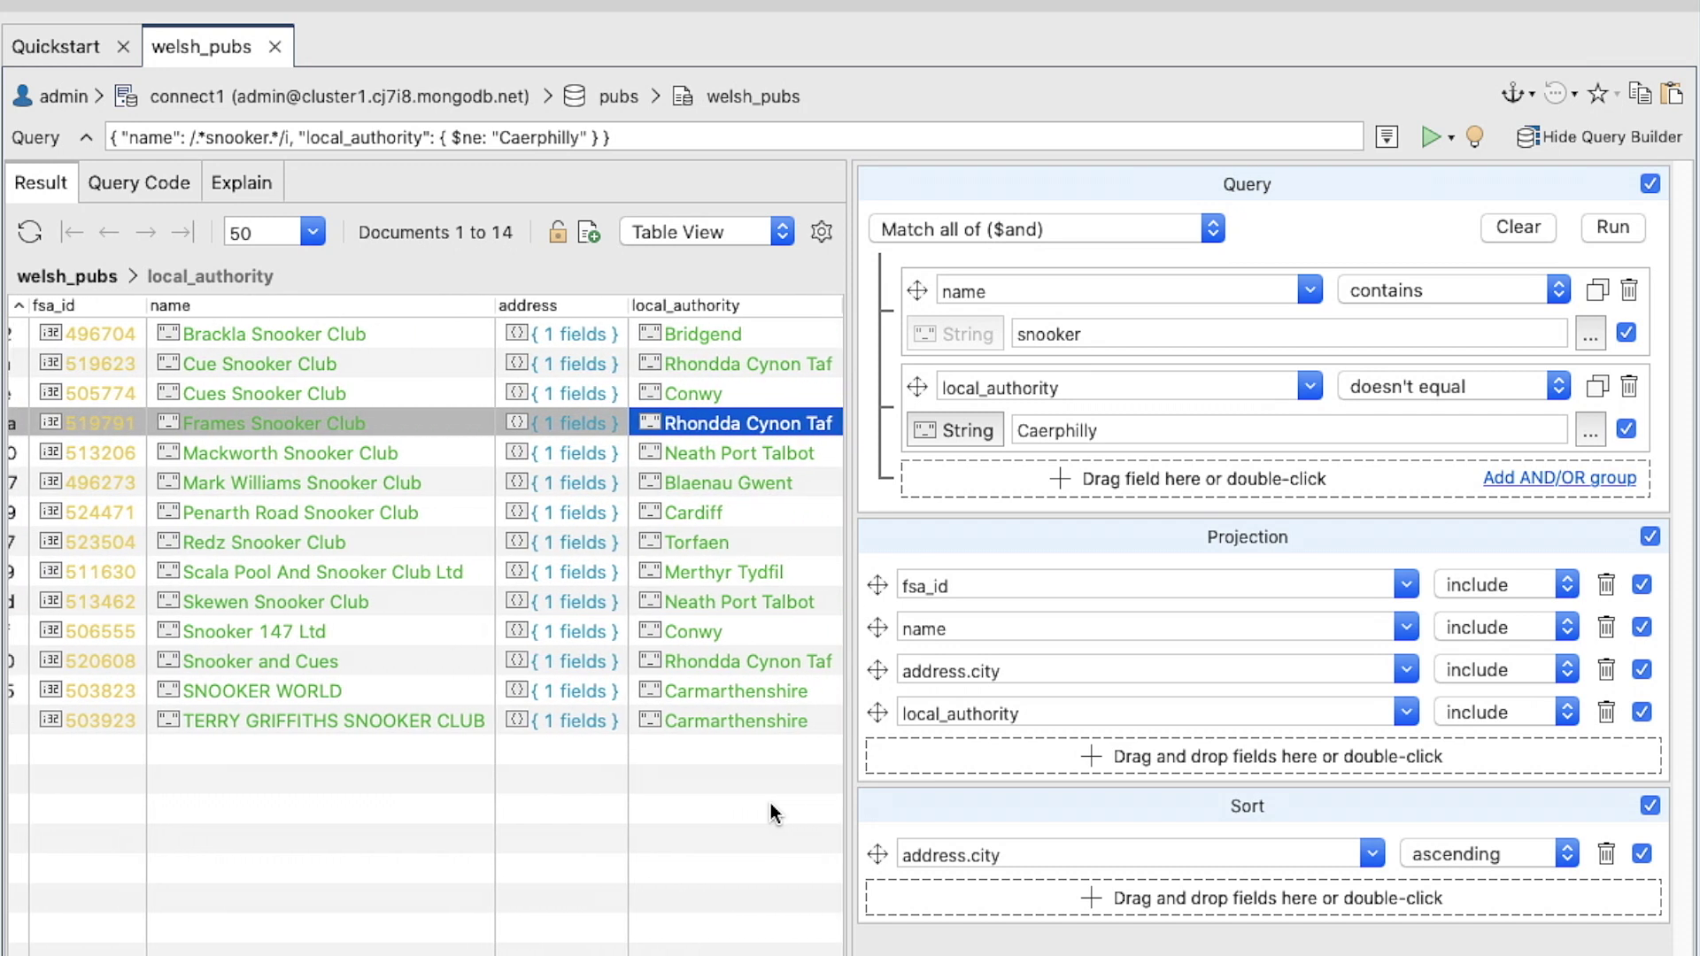
Hide the query builder and enable "Show all embedded fields in table view" in the general preferences
click(1587, 141)
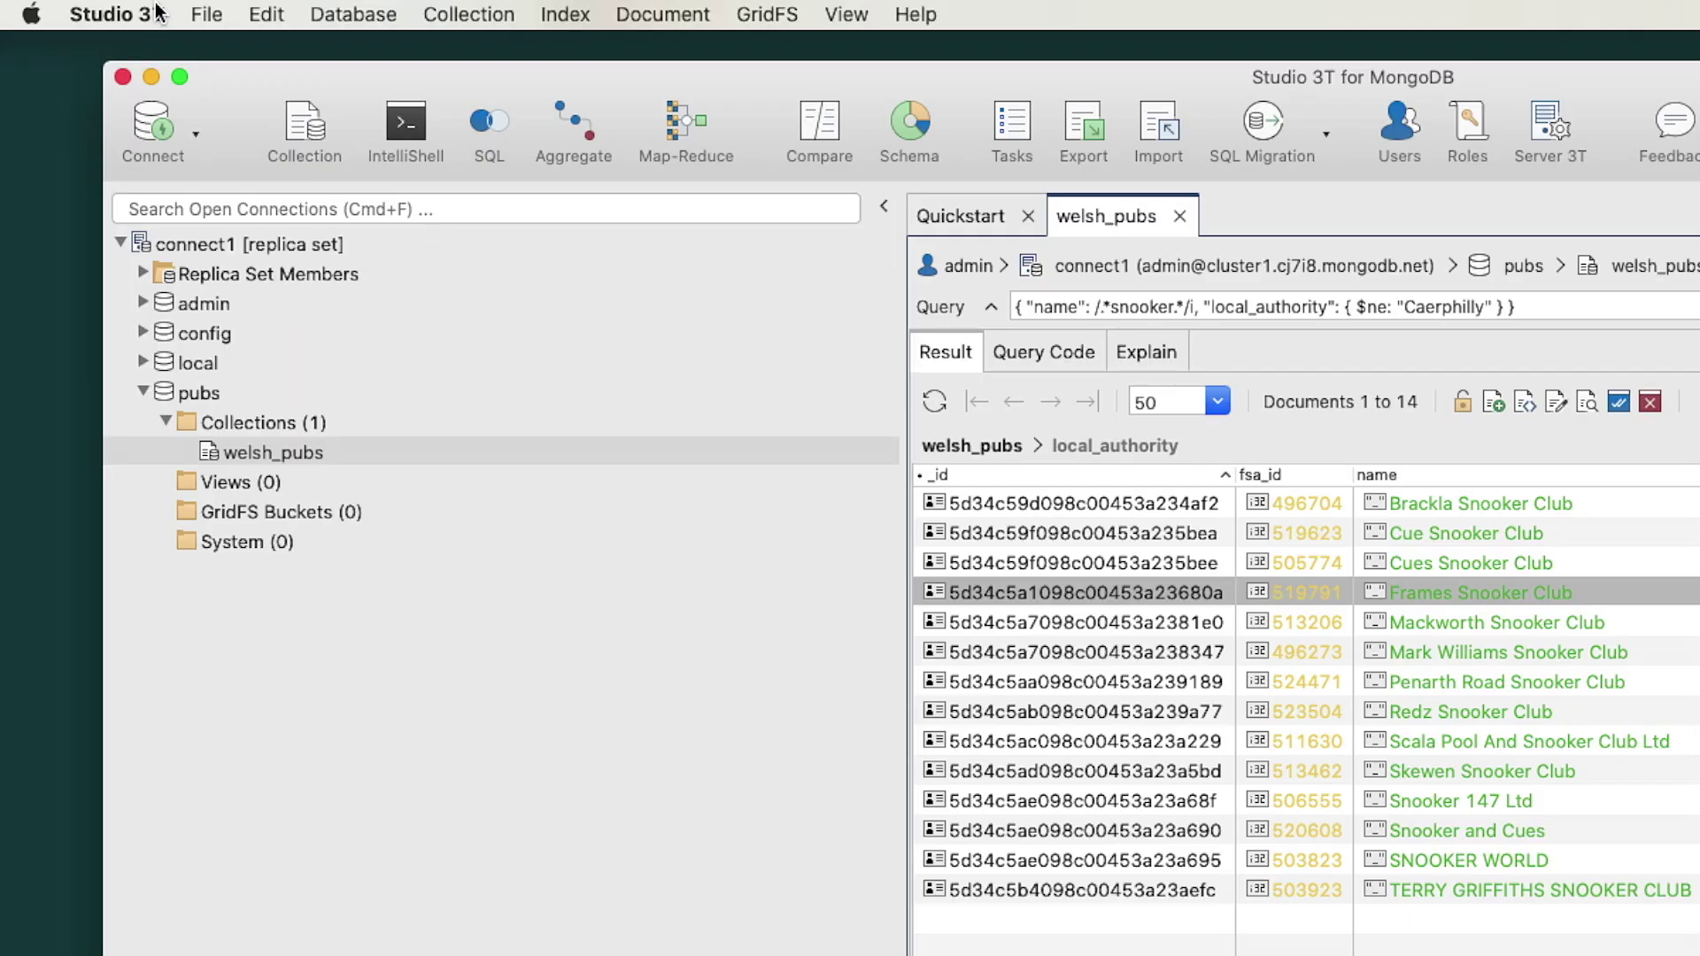
click(156, 13)
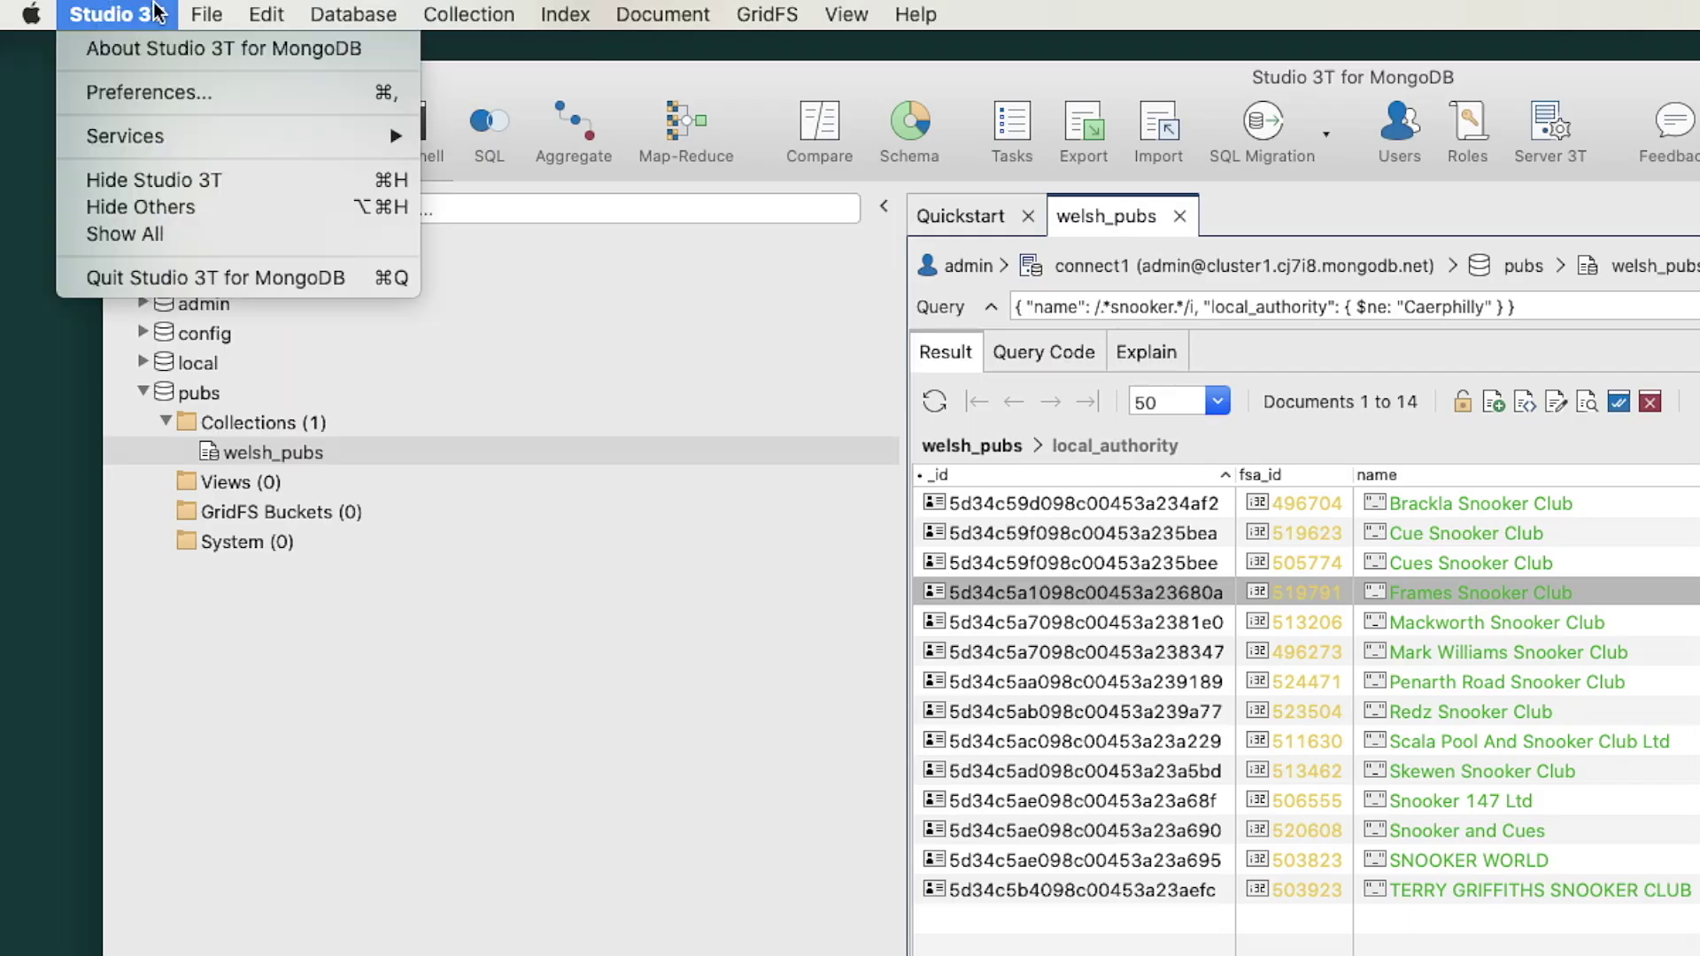
click(180, 89)
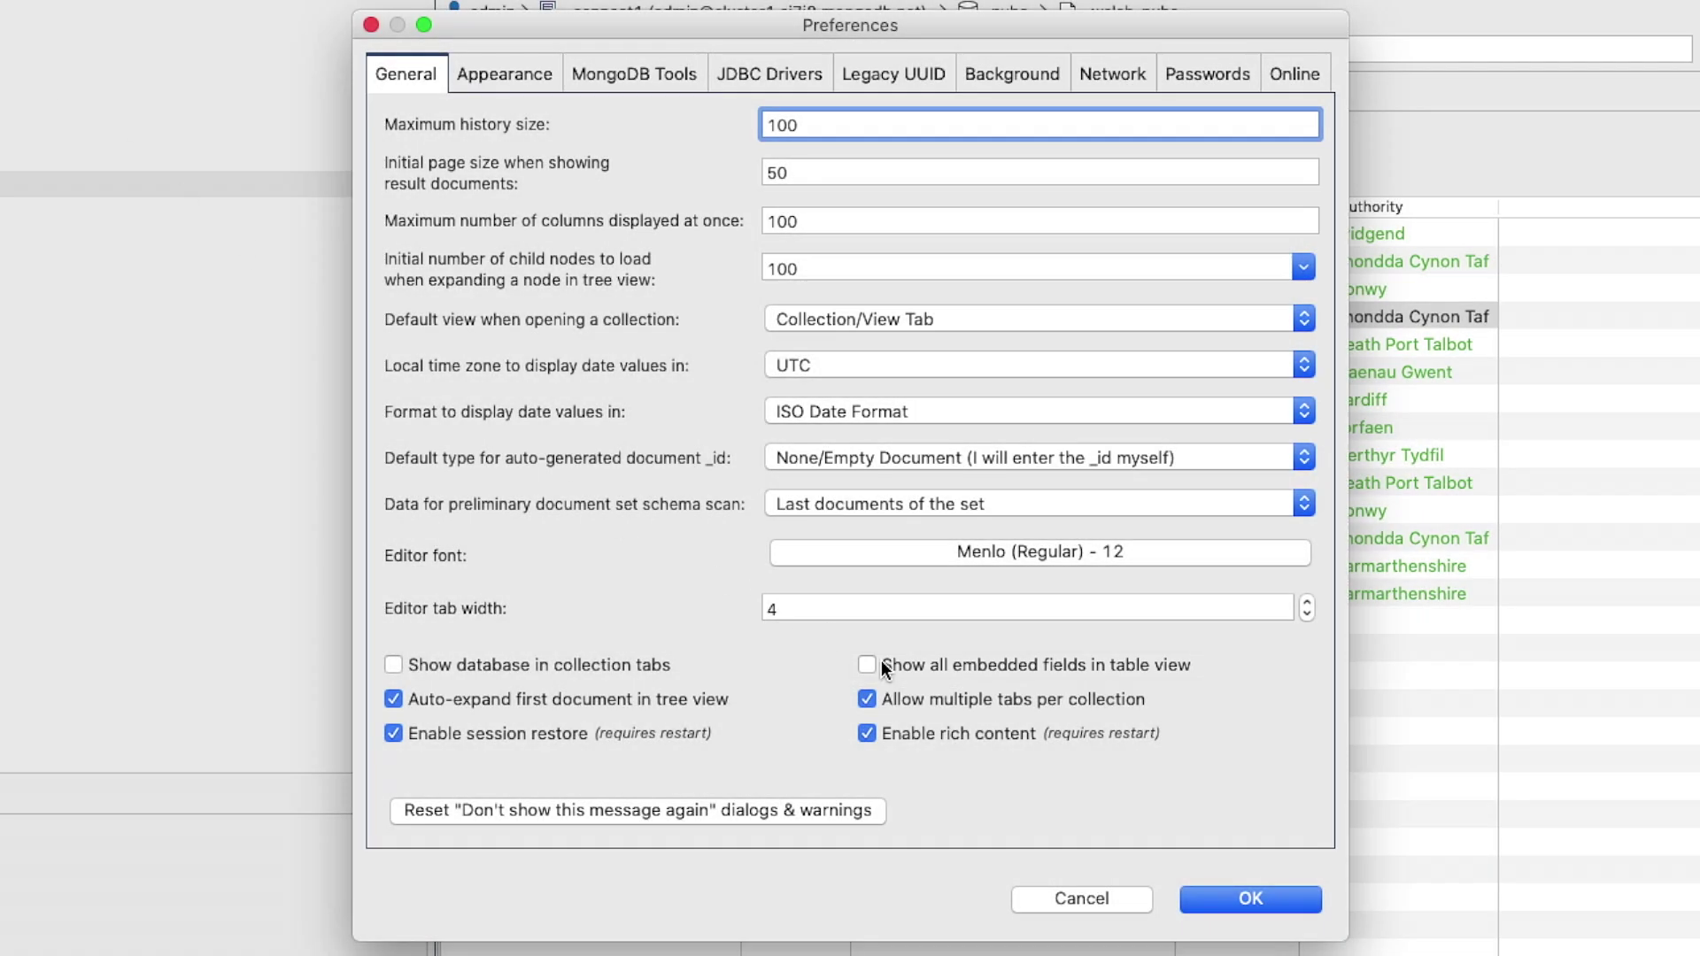
click(868, 665)
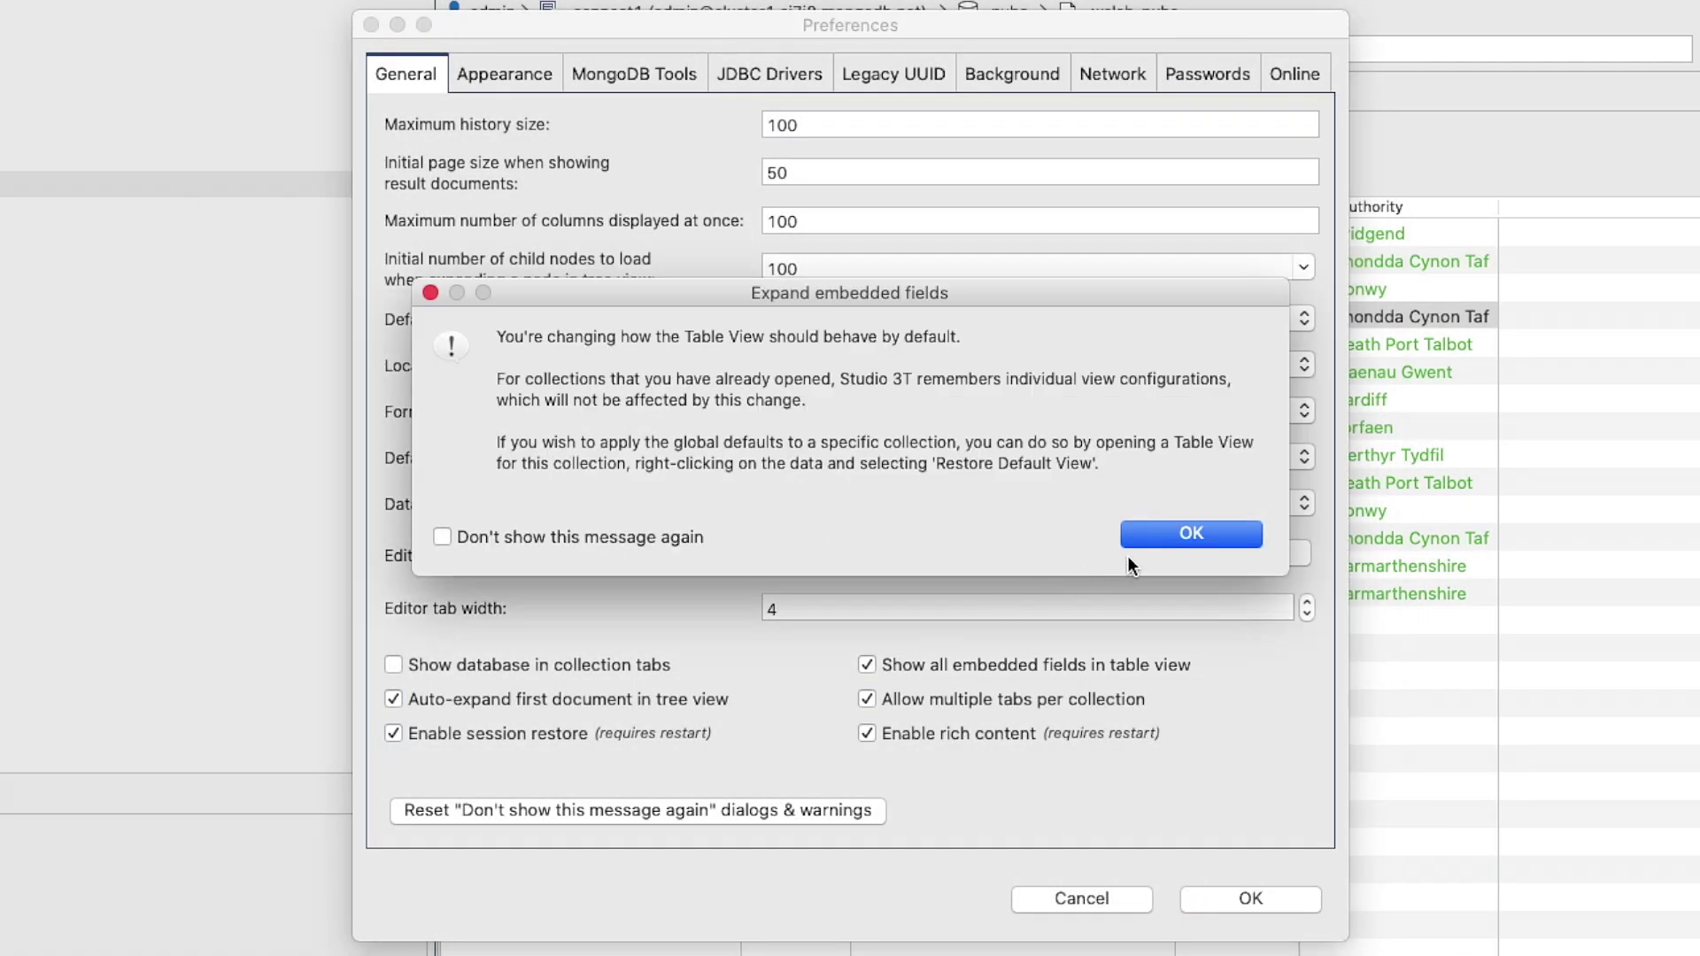
click(1224, 535)
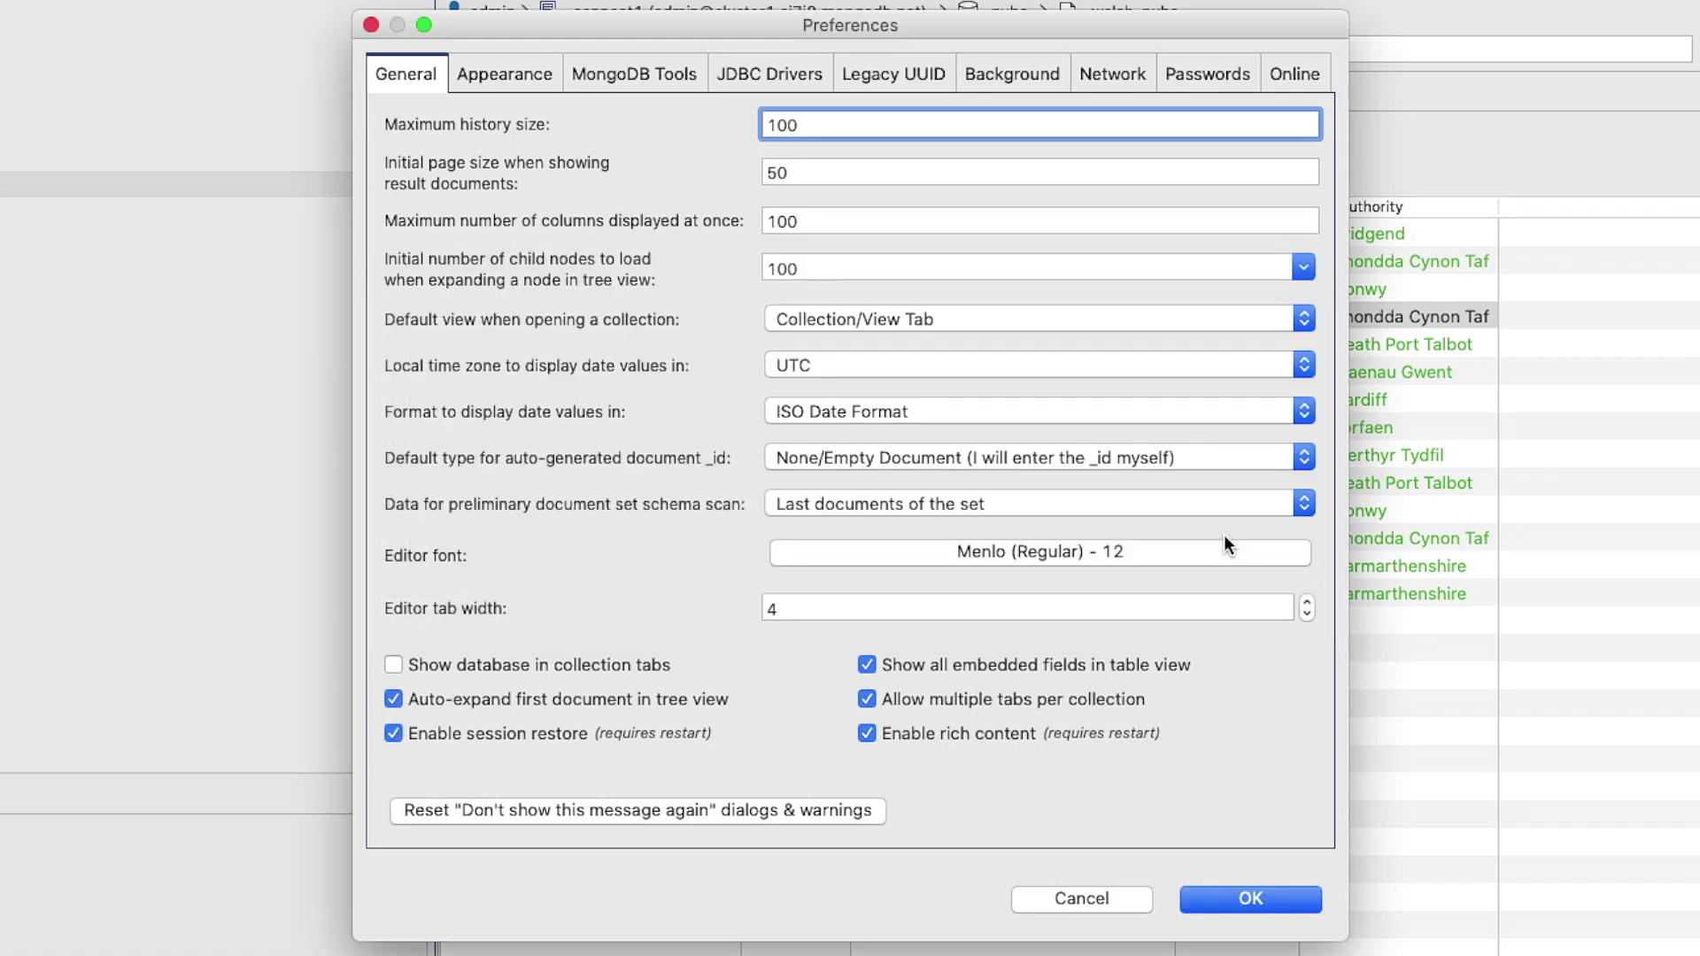
click(1291, 900)
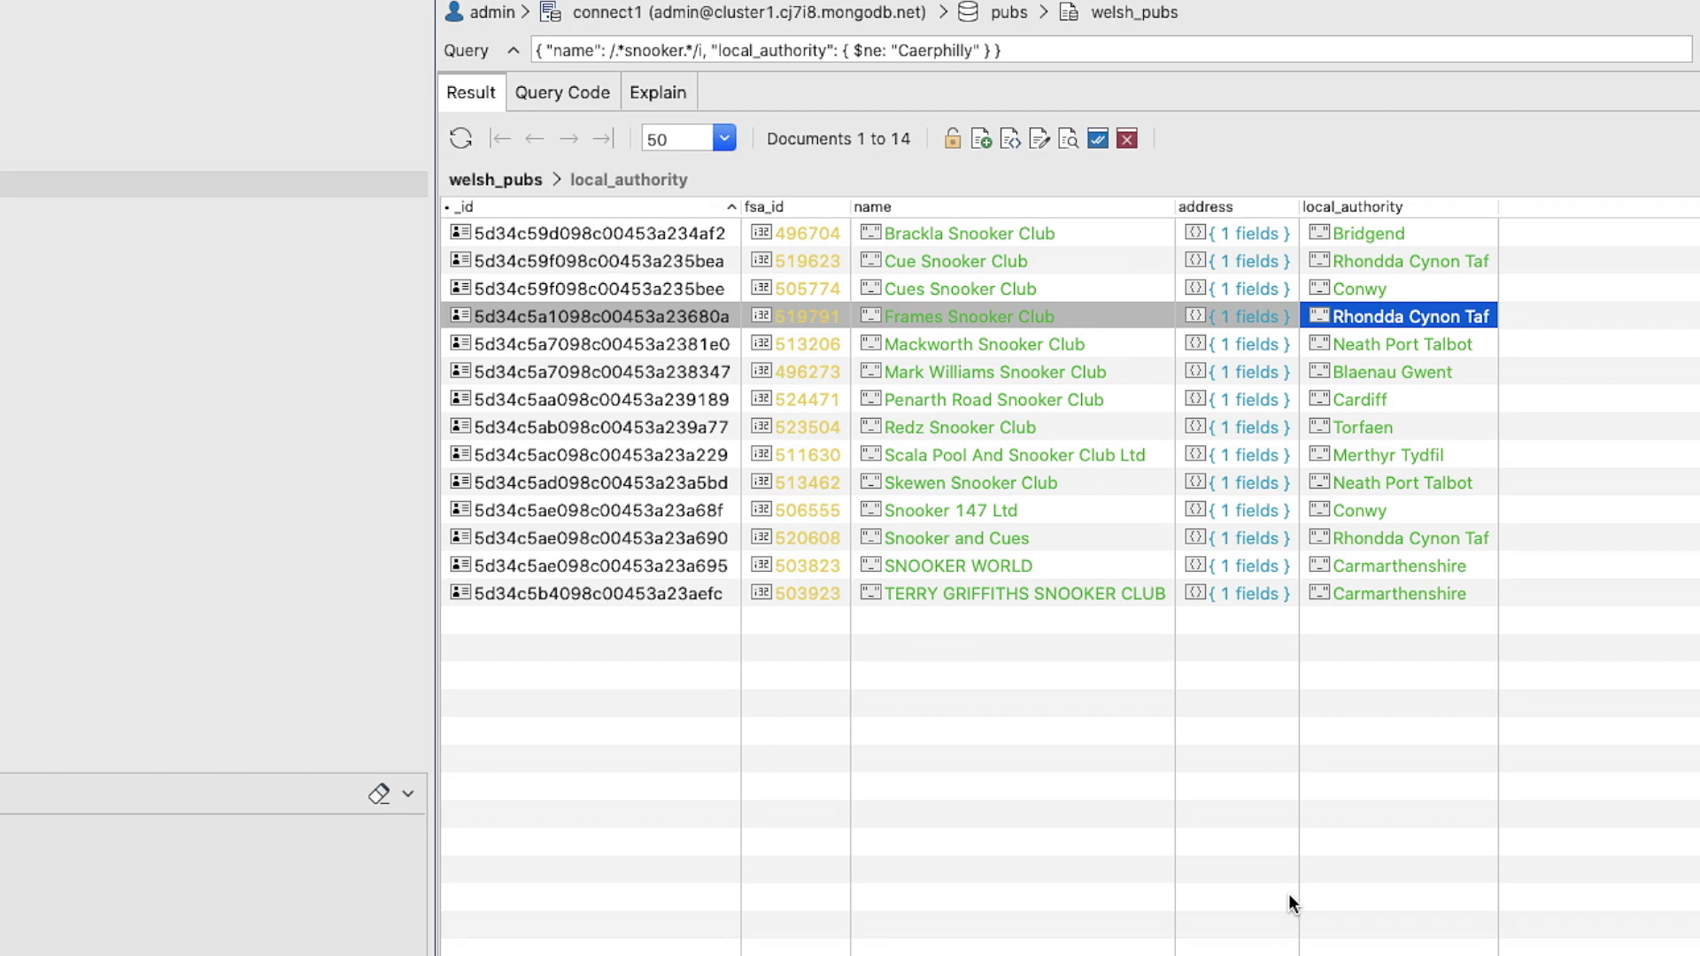
Restore the default view of the welsh_pubs results table
right_click(1288, 894)
click(1358, 806)
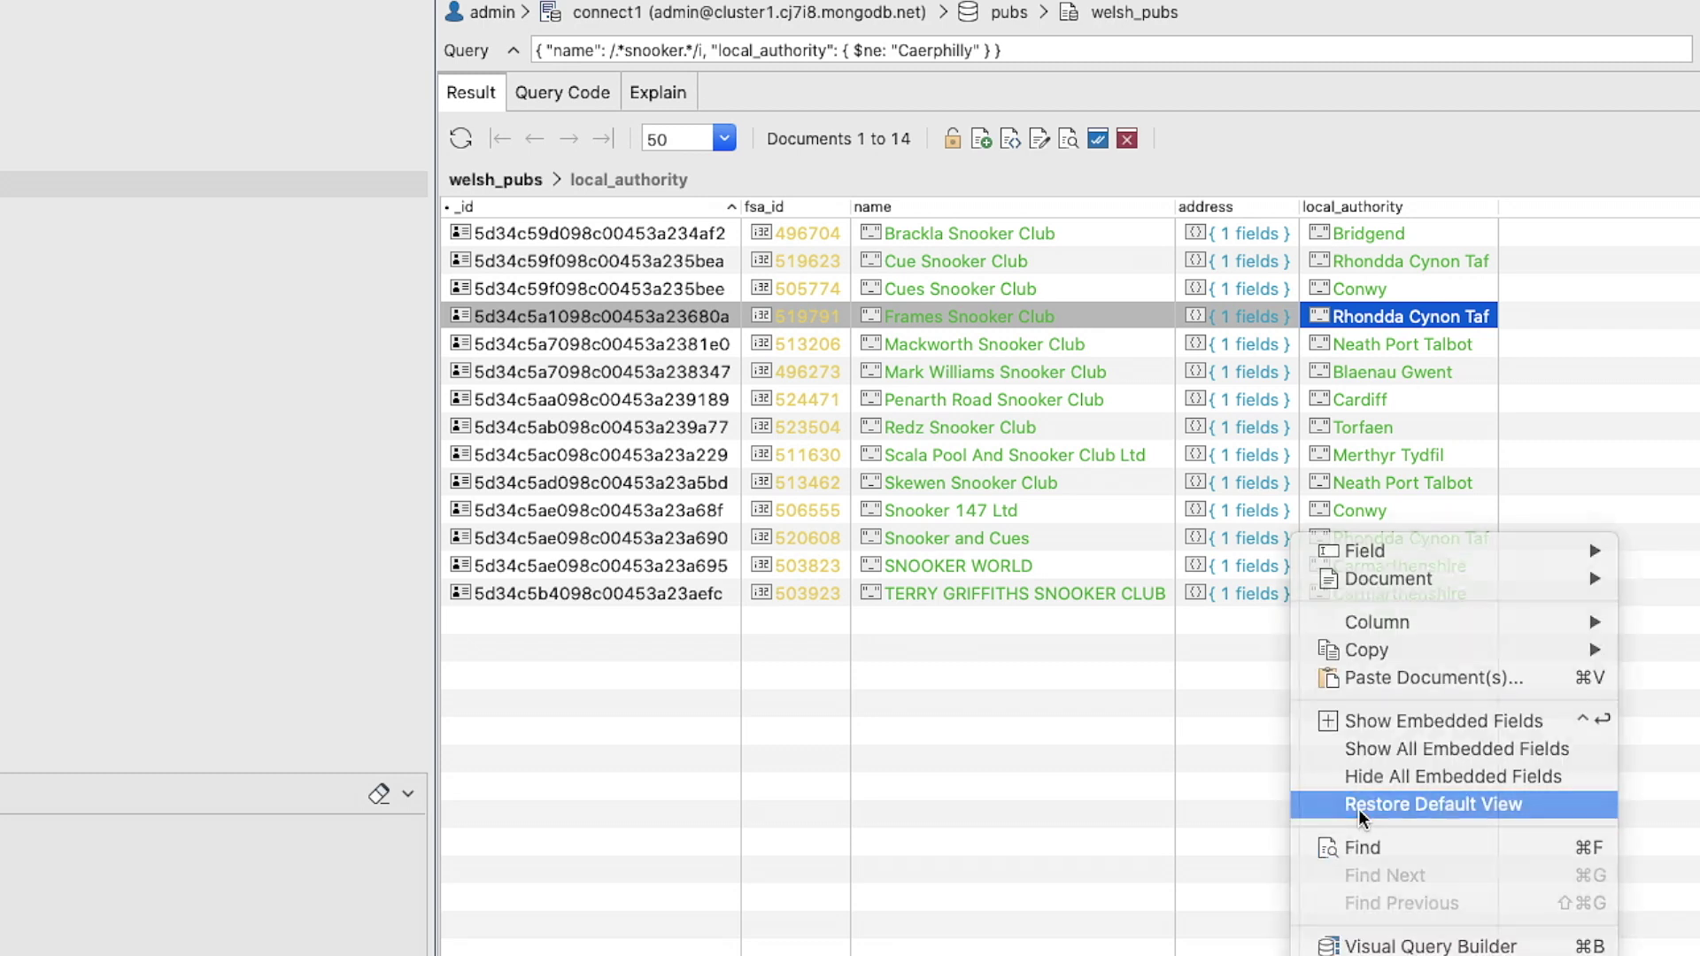